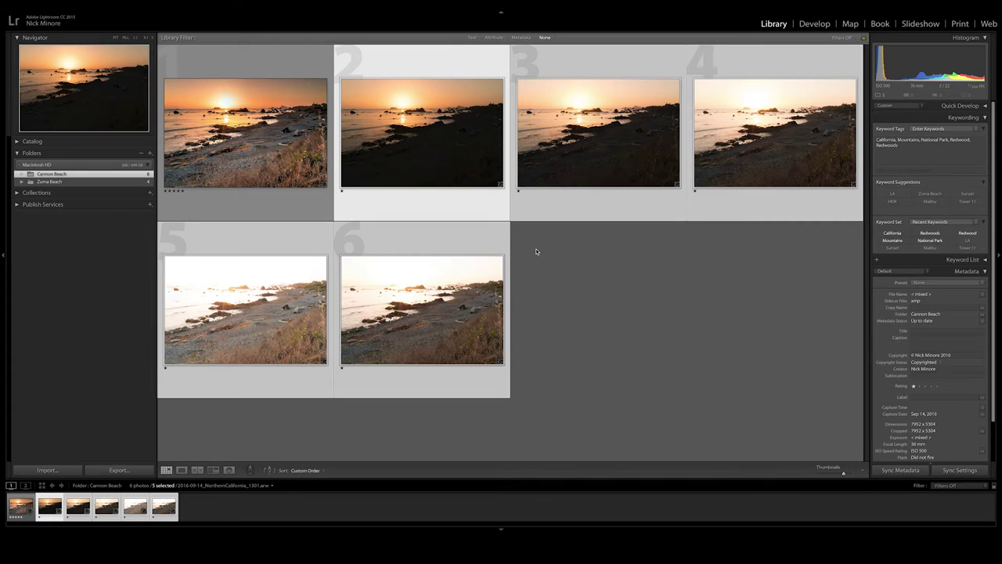
Step: Open the bracketed beach shots full size and step to exposure 2016-09-14_NorthernCalifornia_1303
double_click(460, 166)
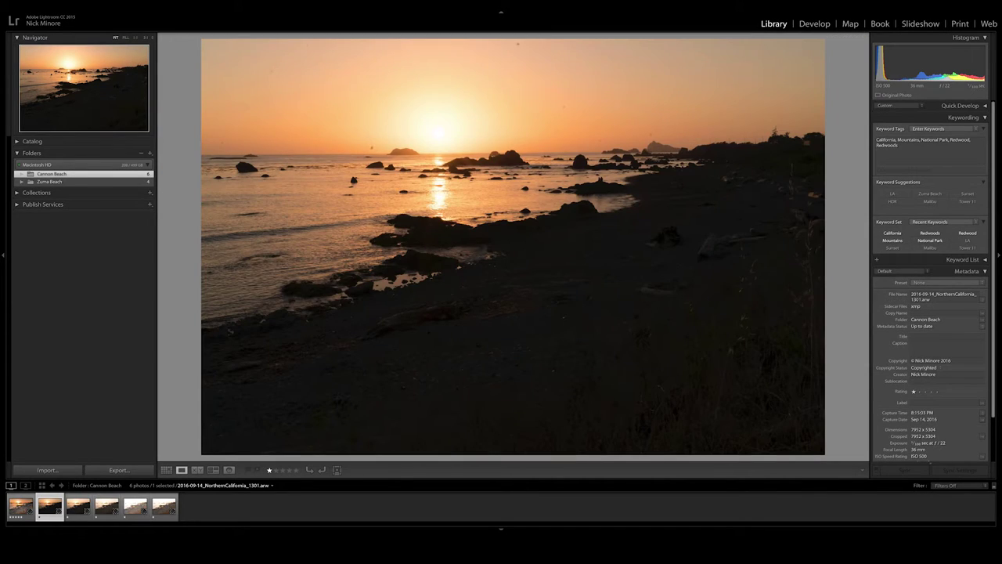
key("Right")
key("Right")
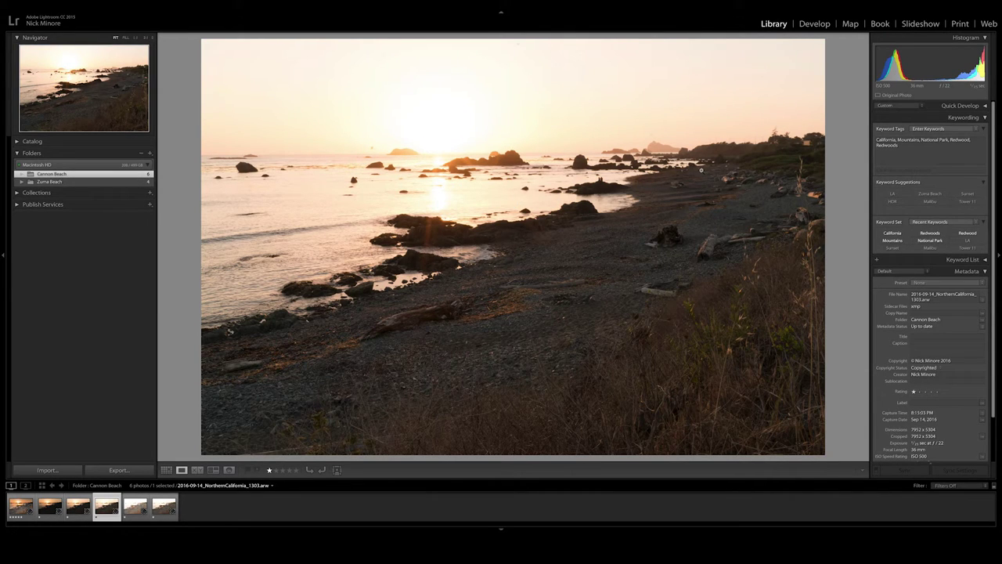
Step: In Develop, set Highlights -100, Shadows +69, Clarity +38, Whites +28 and Blacks -20
left_click(816, 24)
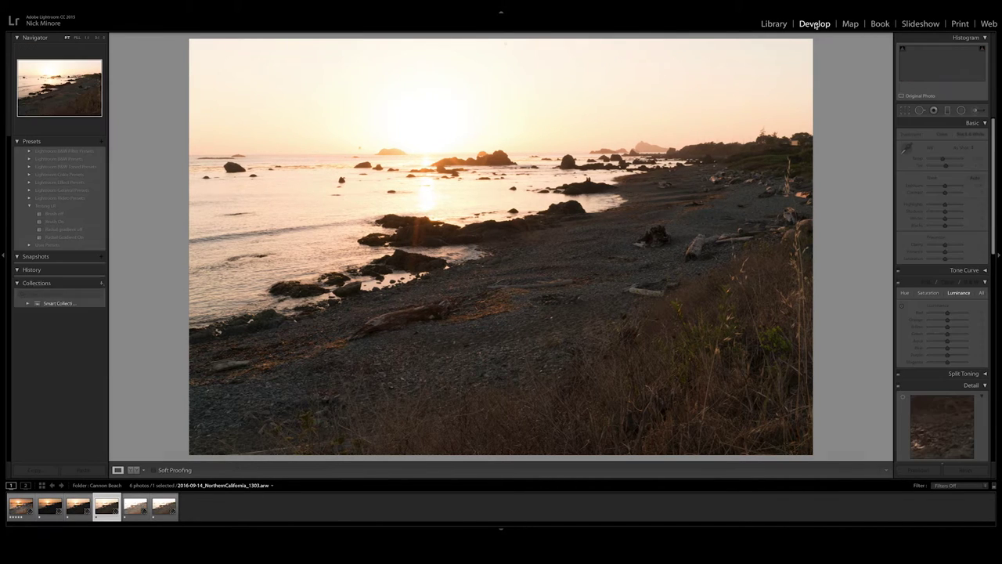
mouse_move(946, 207)
left_mouse_down()
mouse_move(929, 206)
mouse_move(978, 212)
mouse_move(956, 213)
left_mouse_up()
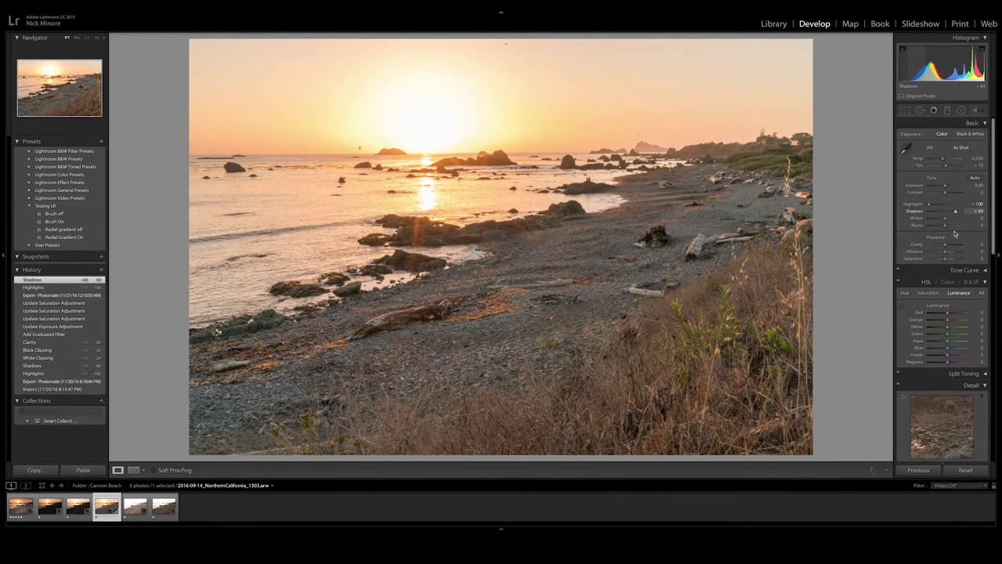
left_click_drag(948, 247, 953, 218)
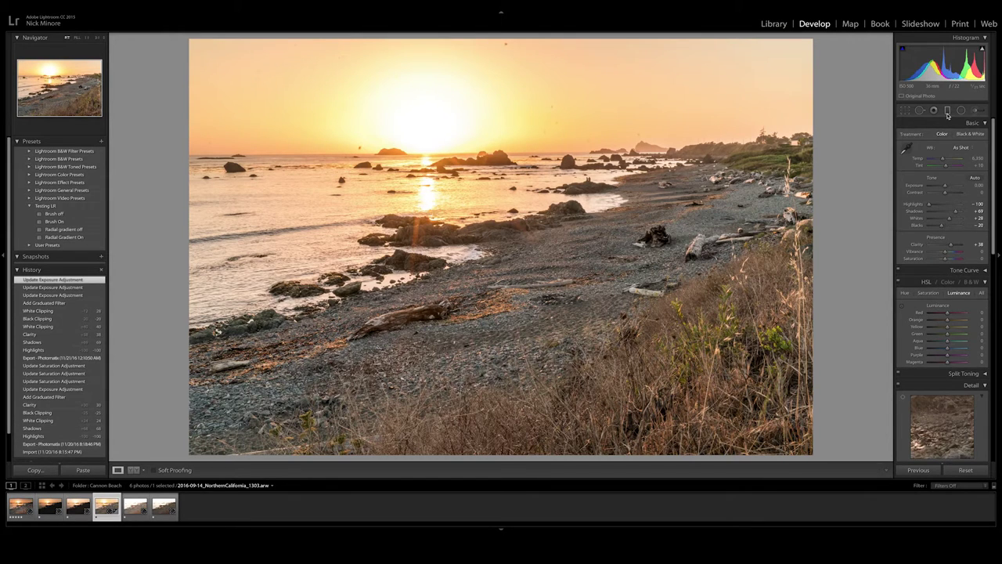
Step: Lay a graduated filter over the sky with Saturation reset to 0 and Exposure -1.00
left_click(947, 112)
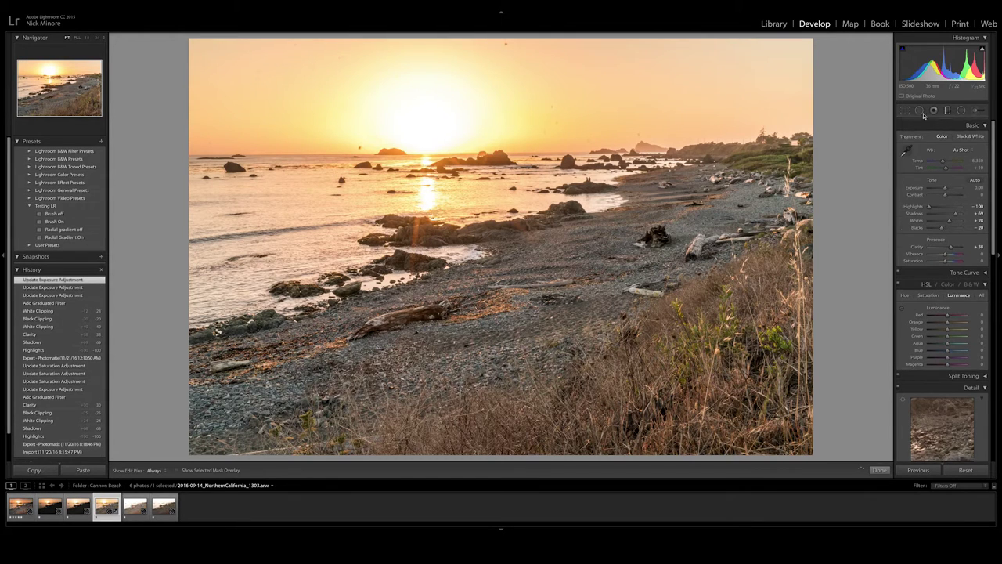
left_click_drag(501, 121, 501, 206)
left_click_drag(953, 224, 955, 224)
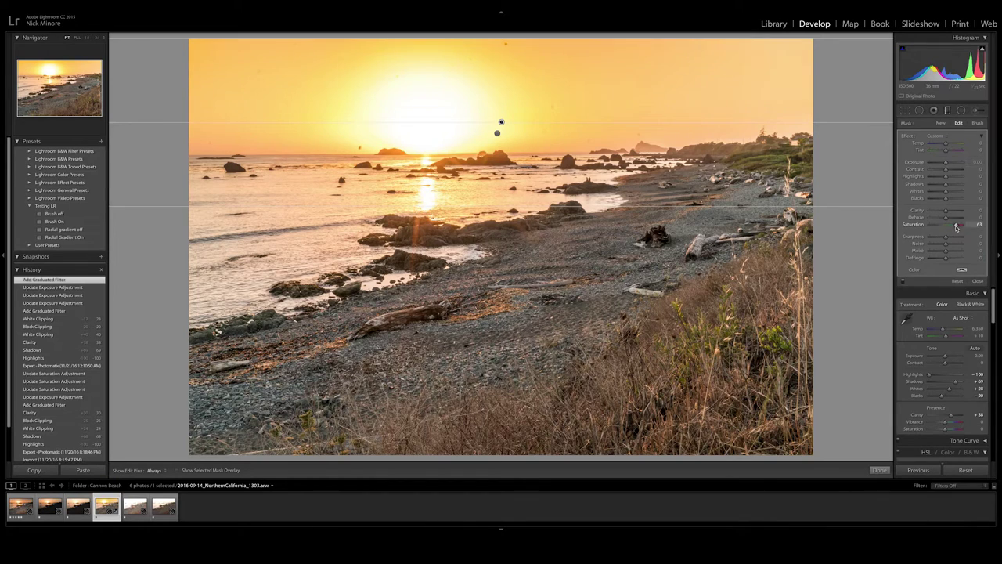
double_click(955, 224)
left_click_drag(945, 161, 937, 165)
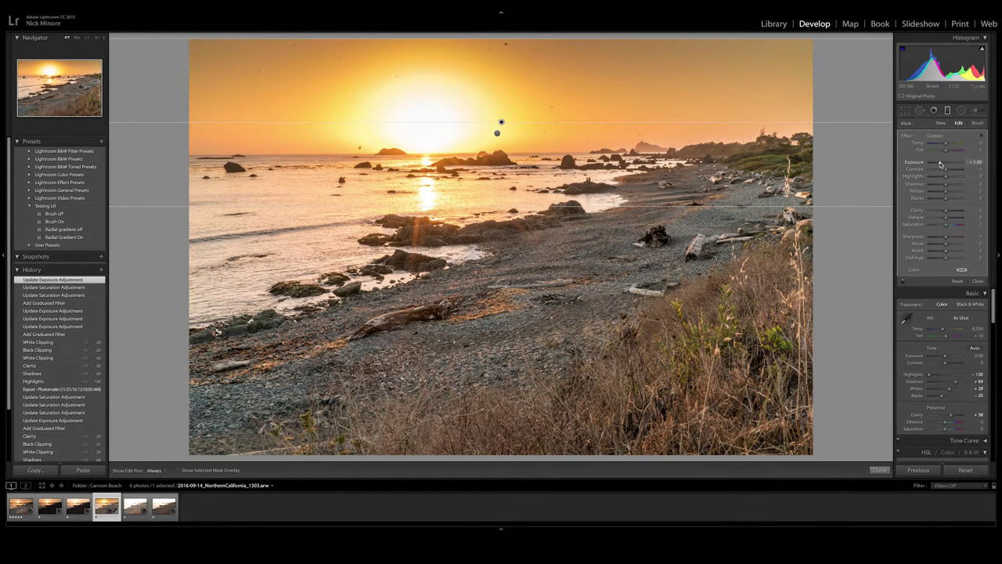
left_click_drag(939, 162, 943, 163)
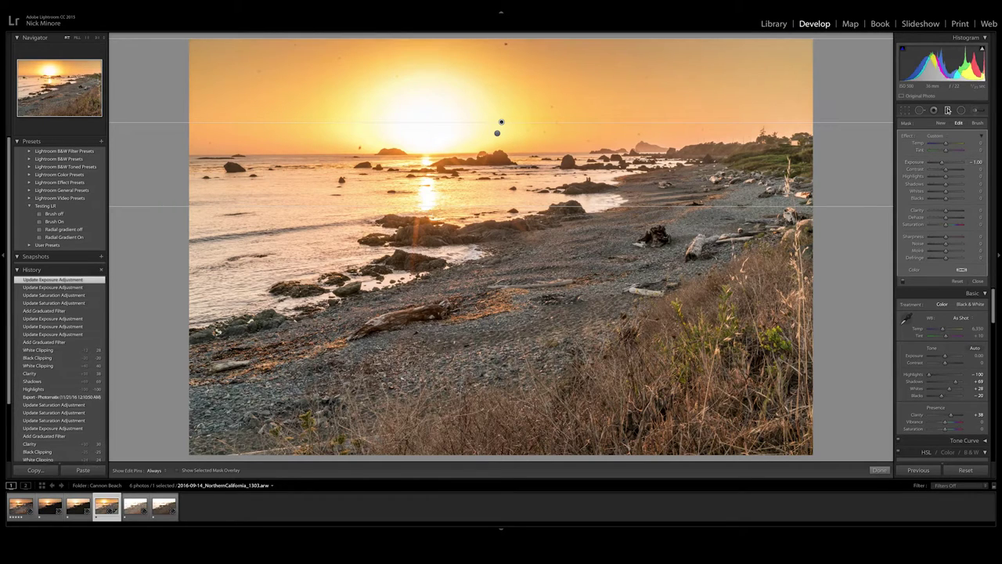
left_click(947, 110)
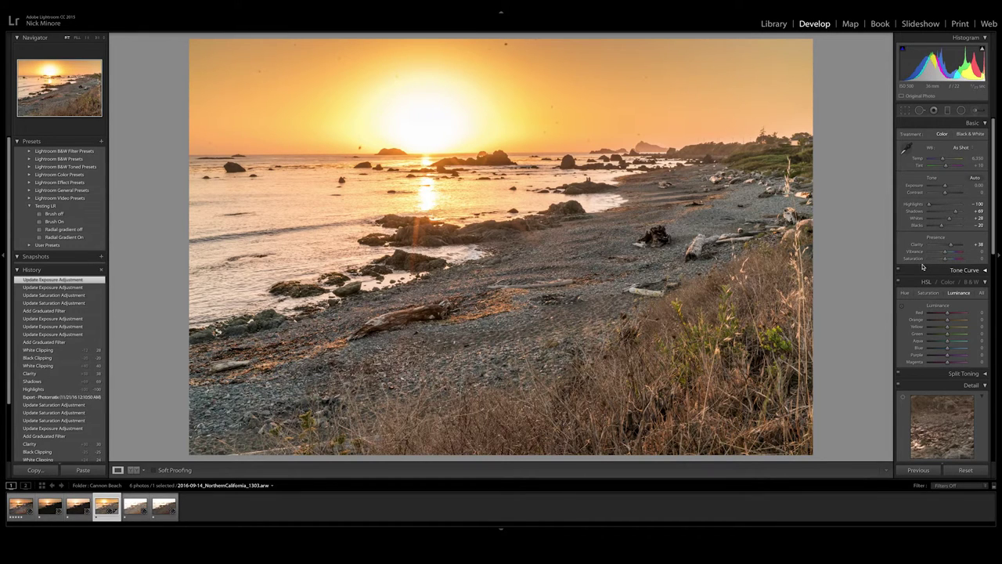
scroll(30, 365, "down", 2)
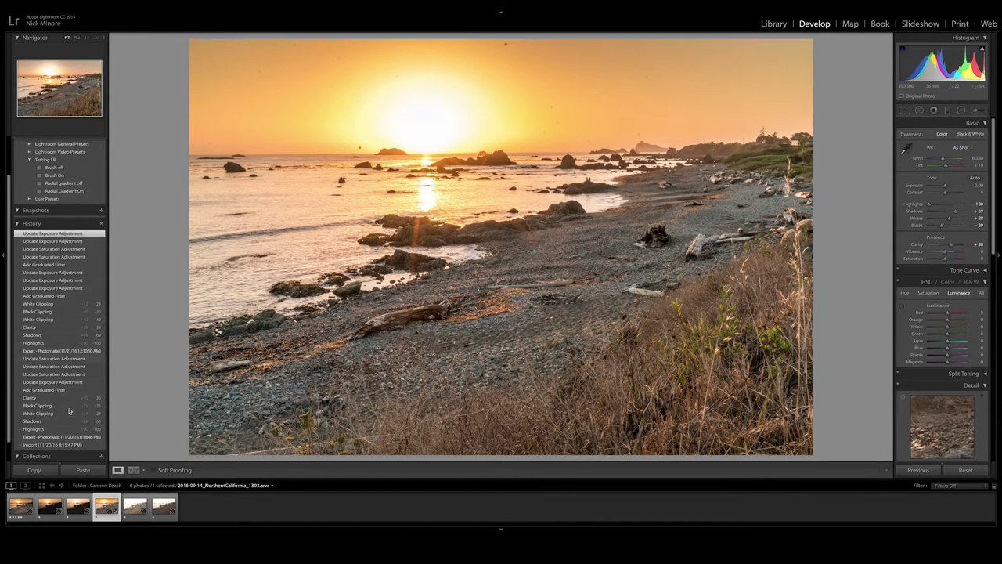
Step: Revert the 1303 photo to its Import state and select photos 2 through 6 in Grid view
left_click(78, 429)
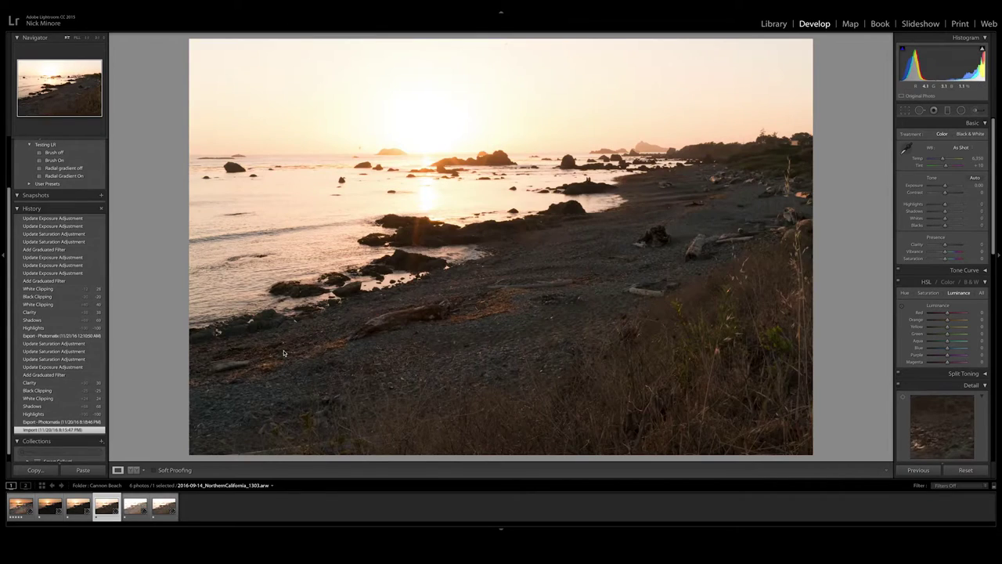
key("g")
left_click(380, 149)
left_click(379, 312, "shift")
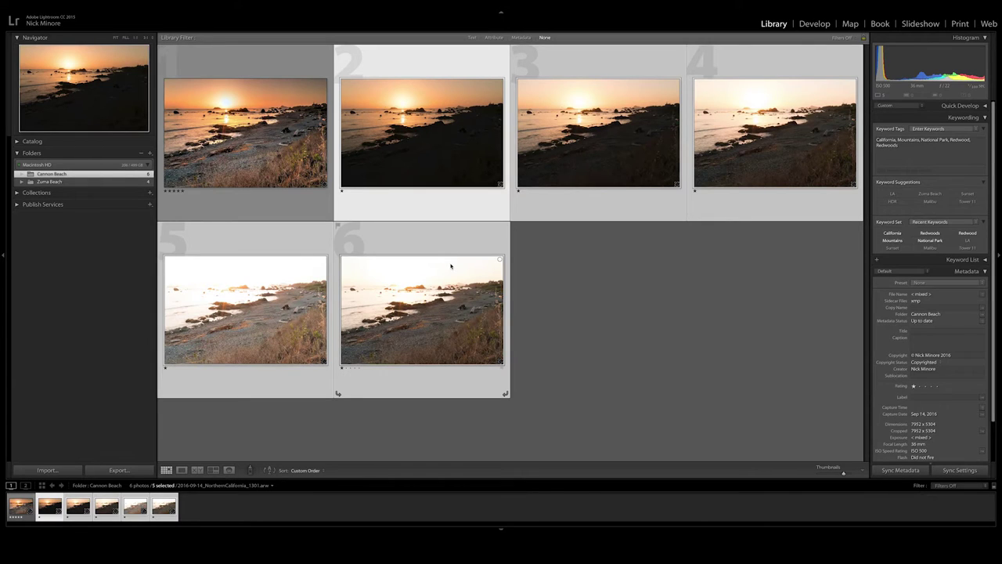
right_click(450, 267)
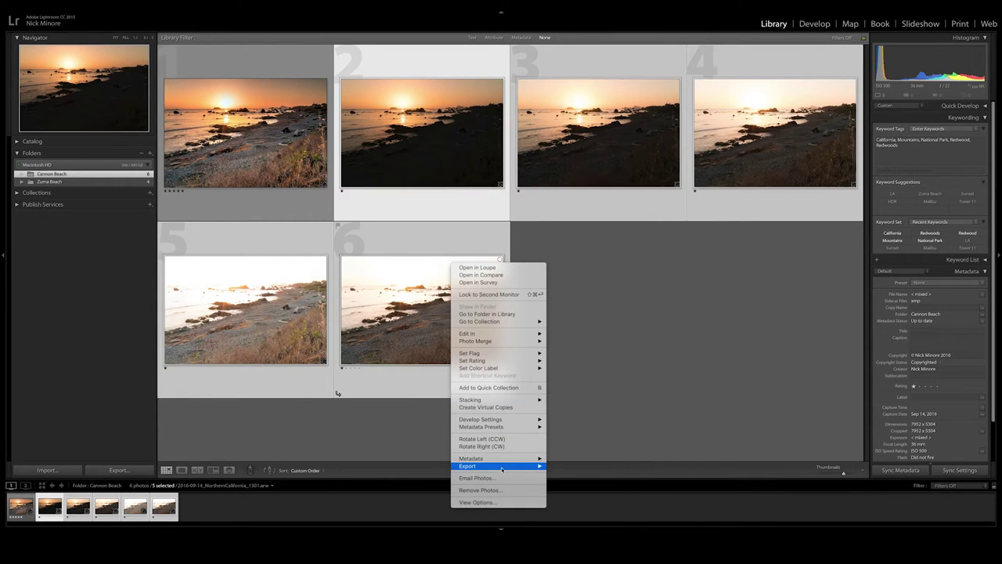
Step: Export the five selected photos to Photomatix Pro from the context menu
mouse_move(502, 468)
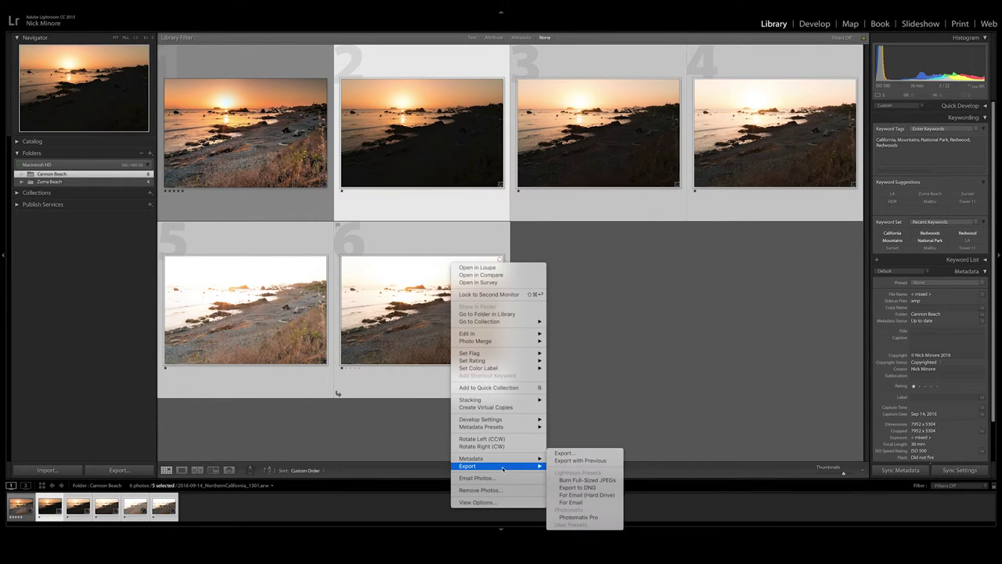
left_click(609, 521)
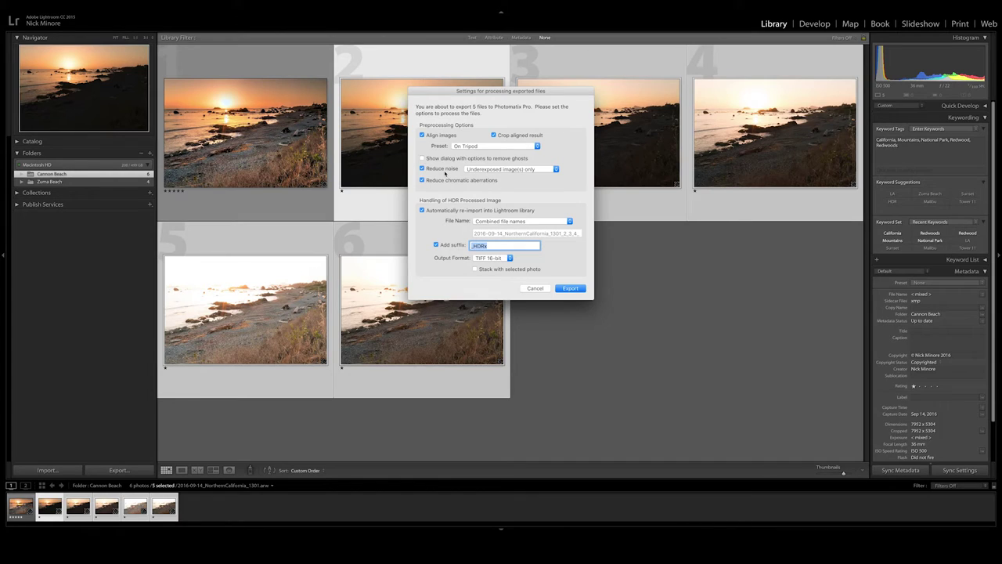
mouse_move(445, 174)
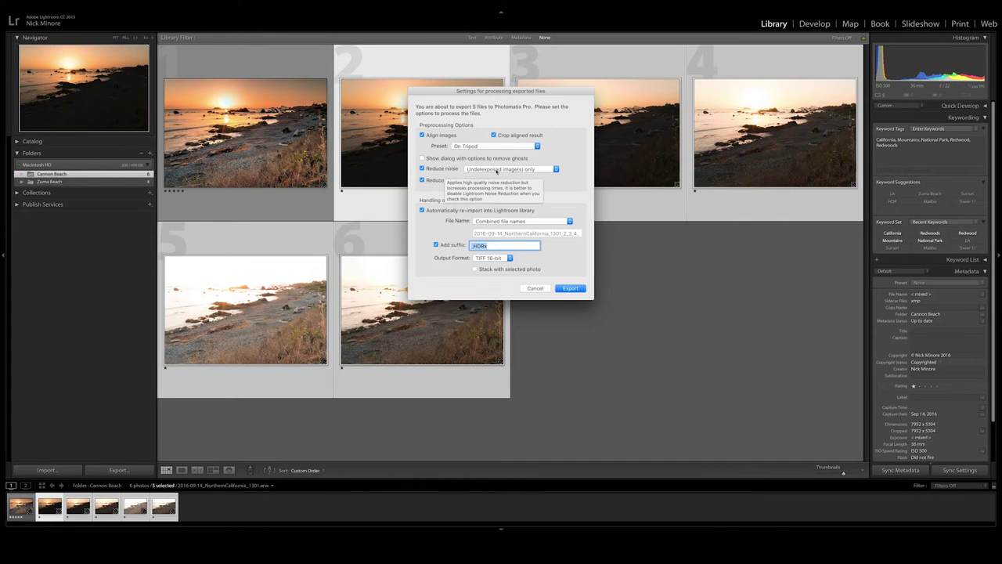
left_click(496, 170)
left_click(571, 169)
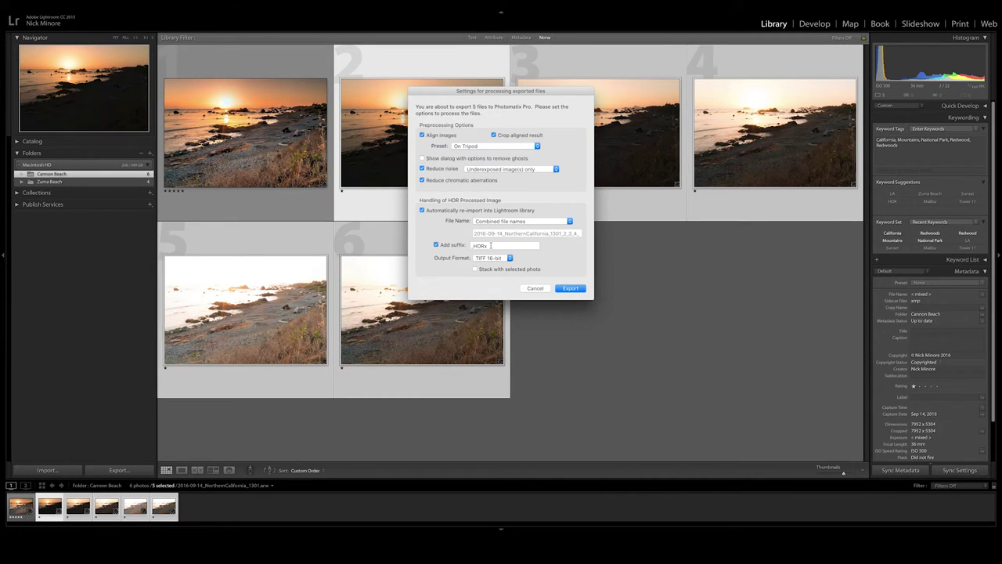
left_click(570, 288)
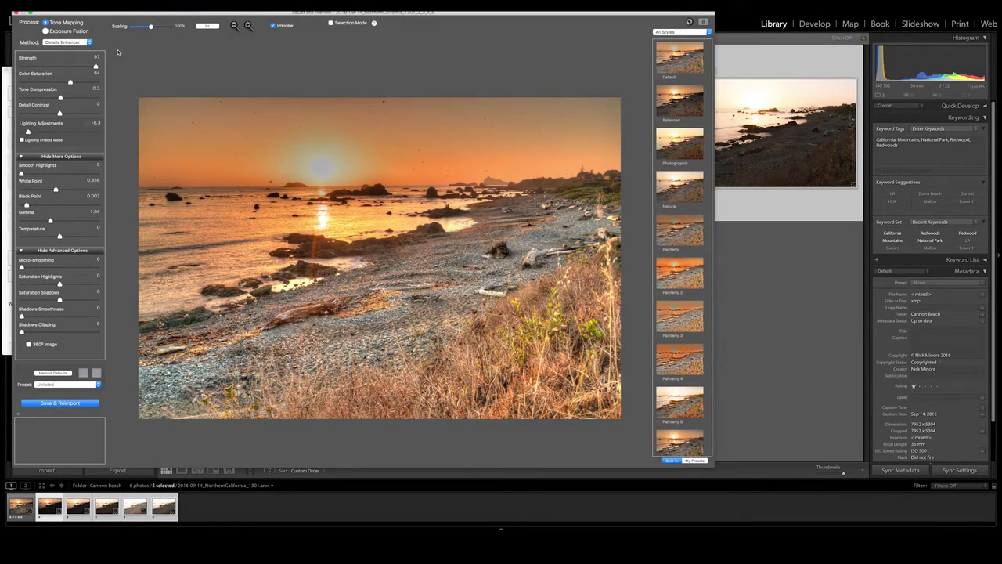
Step: Keep Details Enhancer as the method and restore its defaults: Strength 70, Color Saturation 46
left_click(71, 42)
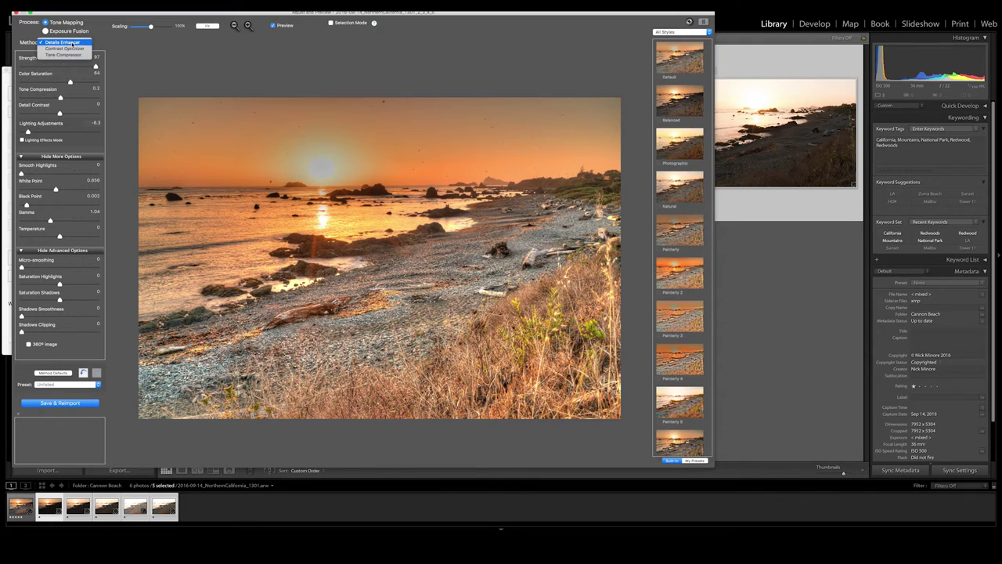
left_click(75, 43)
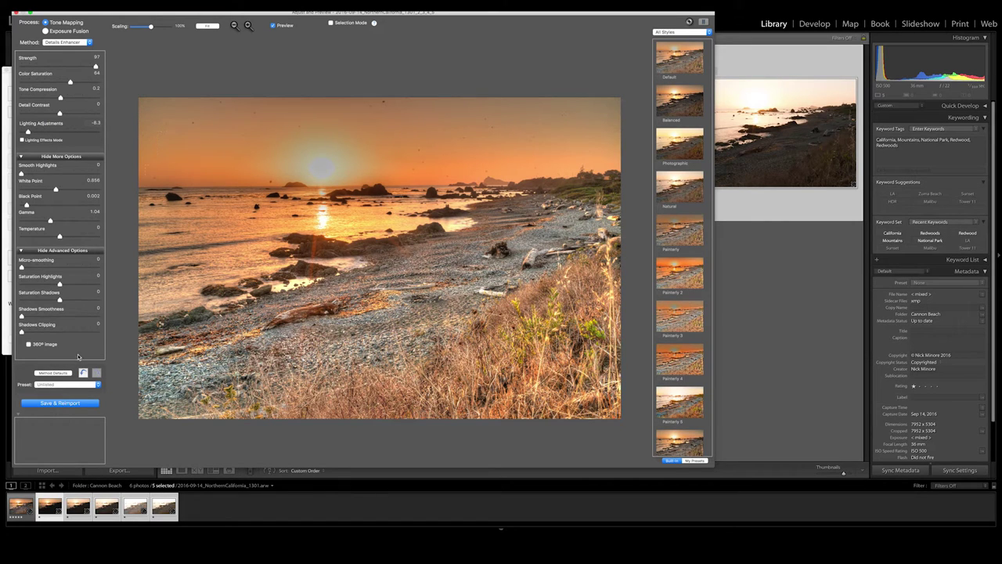
left_click(64, 373)
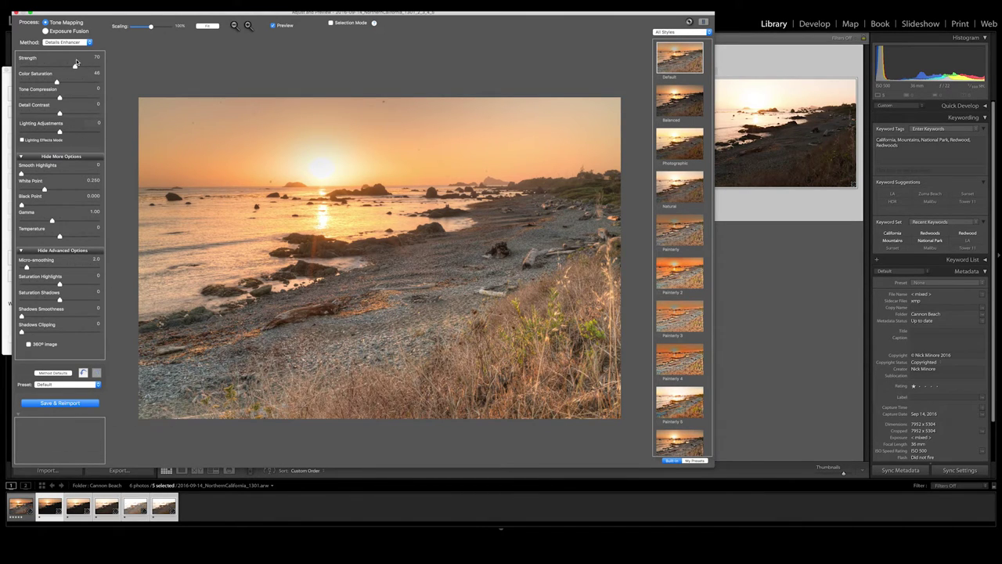
Step: Raise Strength to 100 and Color Saturation to 49, leaving Tone Compression around -1.6
left_click_drag(74, 66, 100, 69)
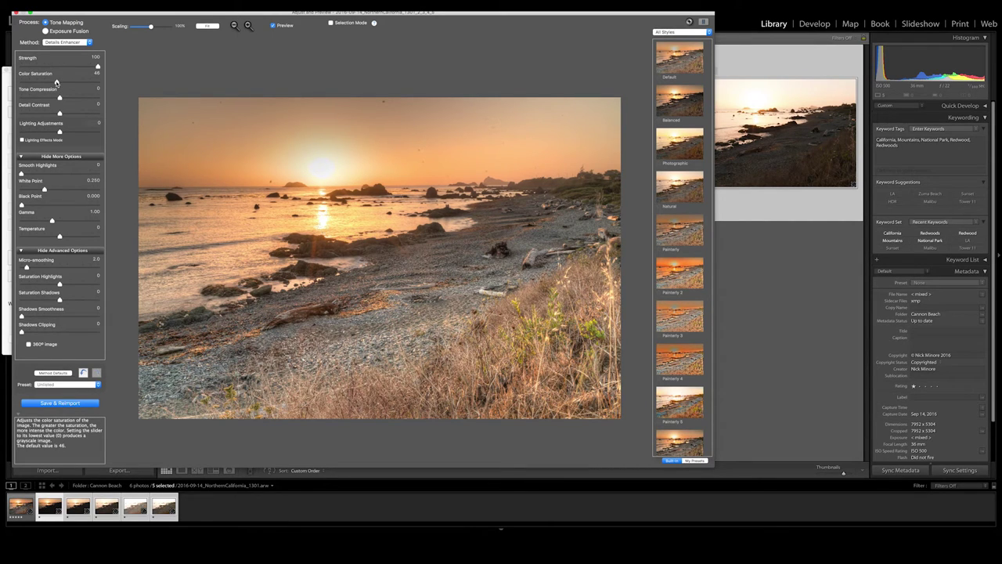
left_click_drag(55, 83, 59, 83)
left_click_drag(60, 97, 51, 98)
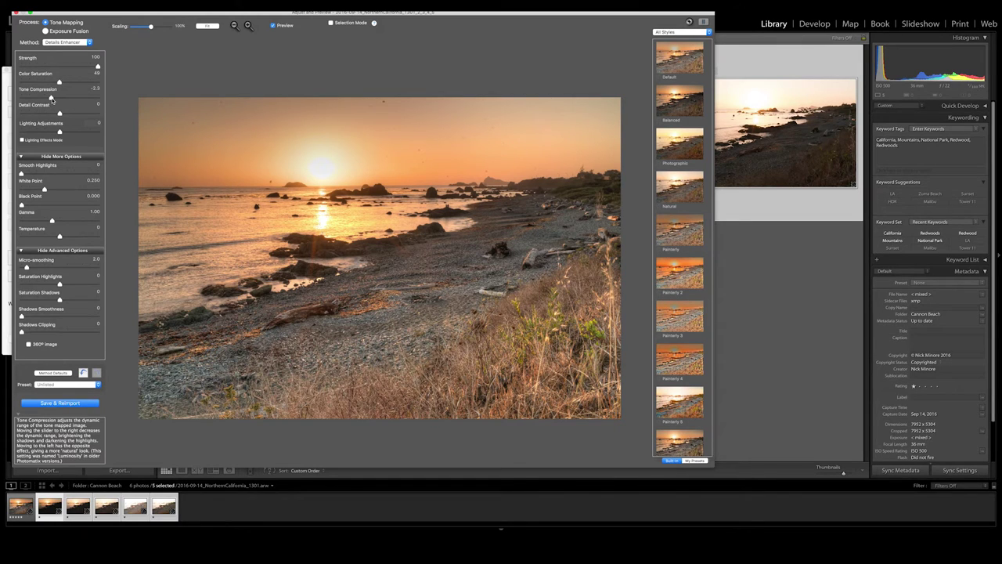
mouse_move(52, 99)
left_mouse_down()
mouse_move(62, 100)
mouse_move(36, 101)
left_mouse_up()
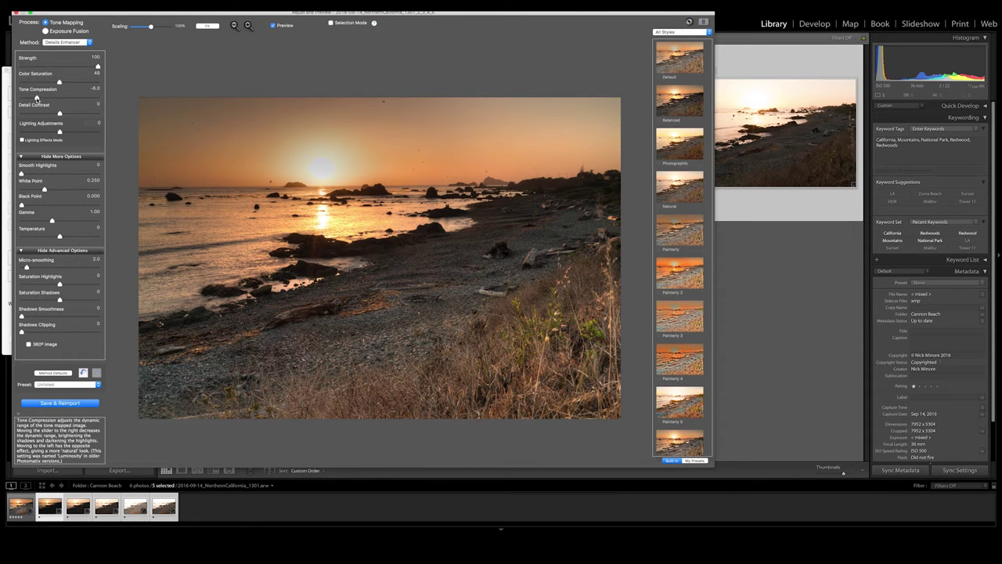
mouse_move(36, 98)
left_mouse_down()
mouse_move(23, 99)
mouse_move(78, 100)
mouse_move(53, 100)
left_mouse_up()
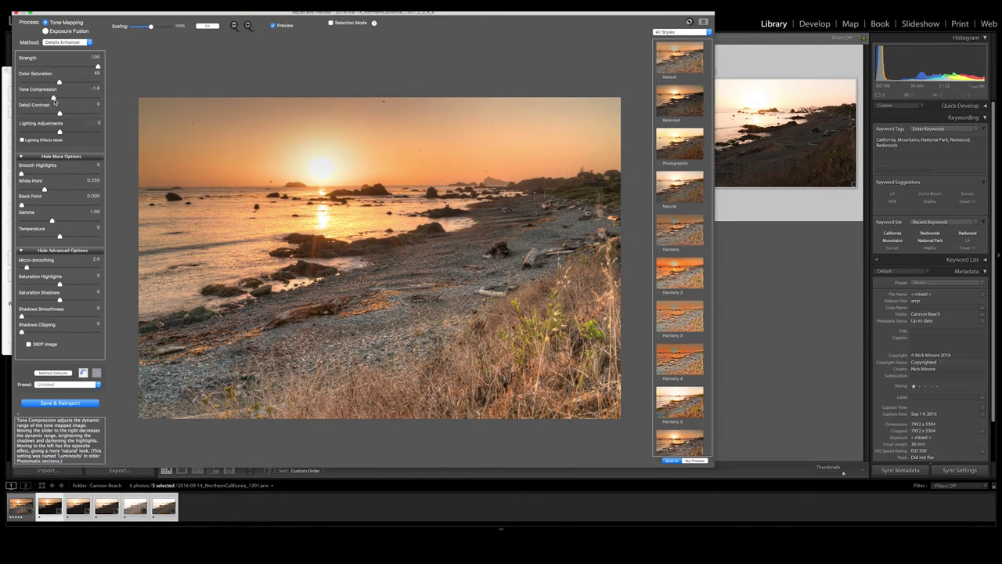
Step: Set Detail Contrast to 2.5 and settle Lighting Adjustments at 0.8
left_click_drag(58, 115, 69, 115)
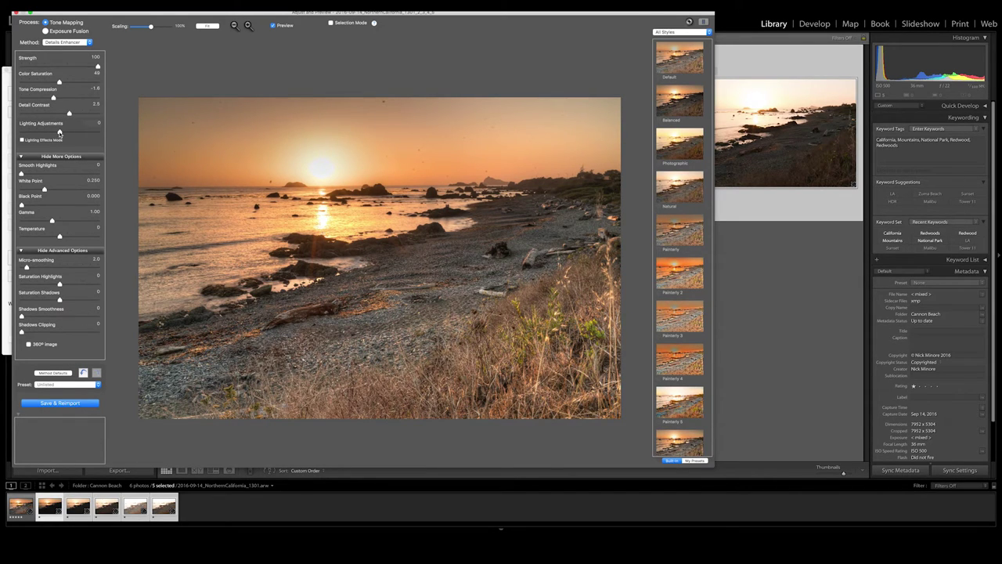
mouse_move(59, 133)
left_mouse_down()
mouse_move(32, 133)
mouse_move(68, 133)
left_mouse_up()
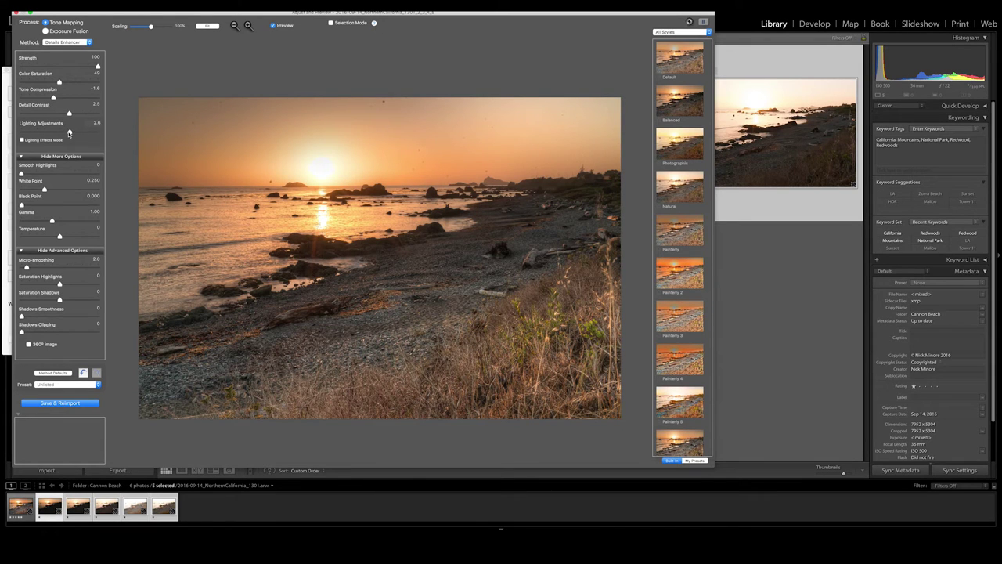
mouse_move(68, 133)
left_mouse_down()
mouse_move(53, 132)
mouse_move(63, 135)
left_mouse_up()
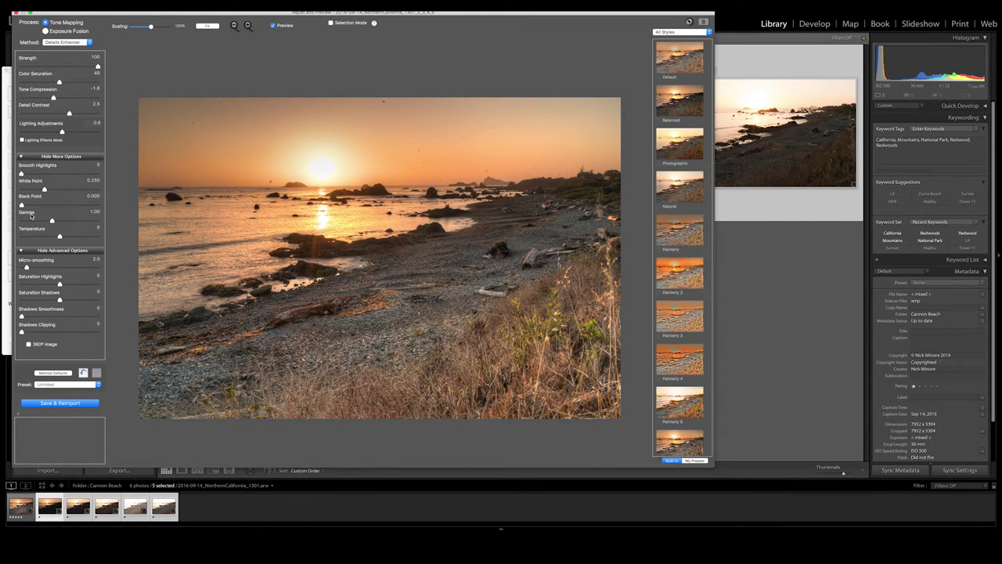
Step: Under More Options, settle White Point at 0.324, Black Point at 0.020 and Gamma at 0.88
mouse_move(45, 190)
left_click_drag(45, 190, 52, 191)
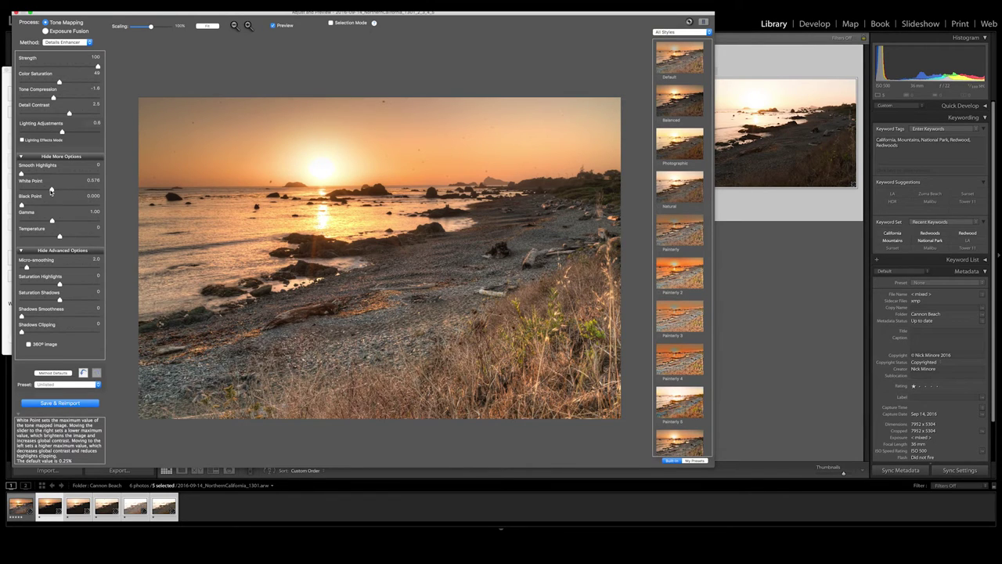
left_click_drag(51, 190, 46, 190)
left_click_drag(23, 205, 31, 205)
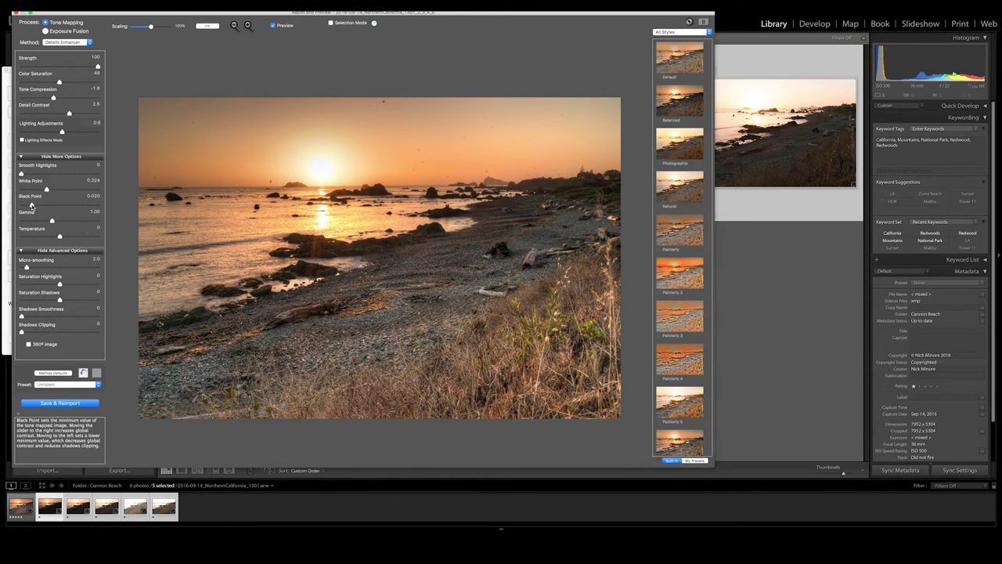
left_click_drag(52, 220, 57, 222)
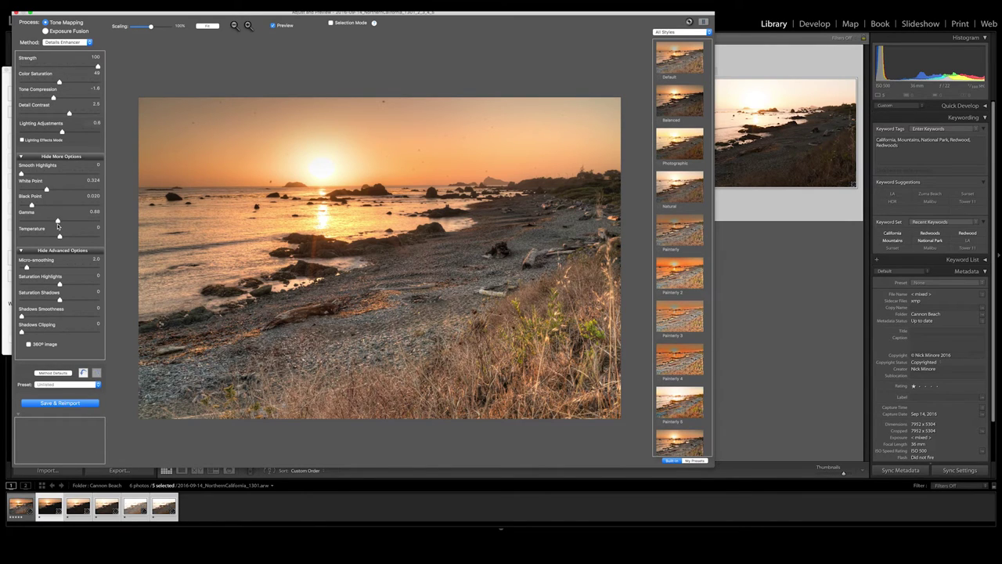
mouse_move(27, 234)
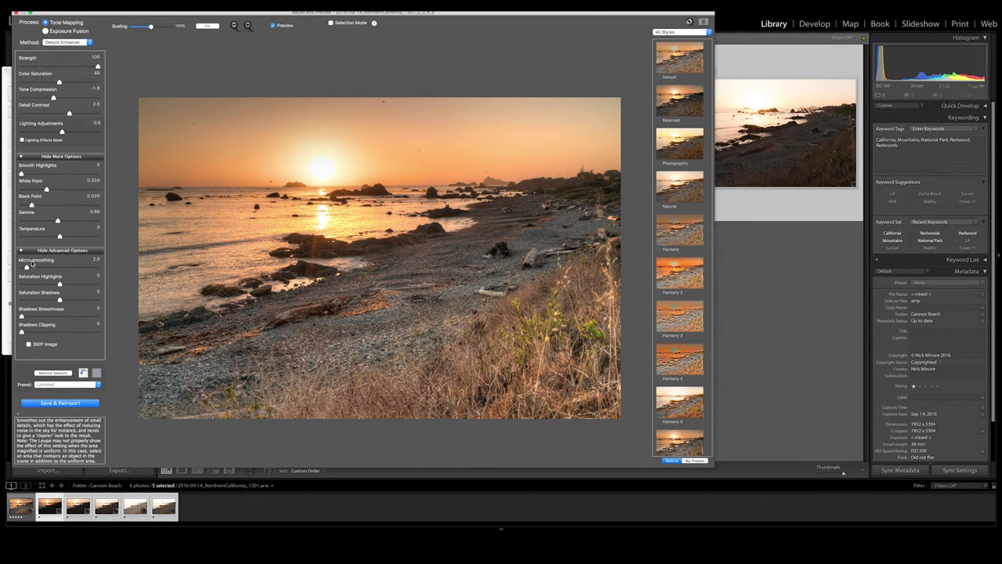
Step: Compare heavy micro-smoothing, return it to 1.1, then raise Smooth Highlights to 54
left_click_drag(25, 268, 100, 268)
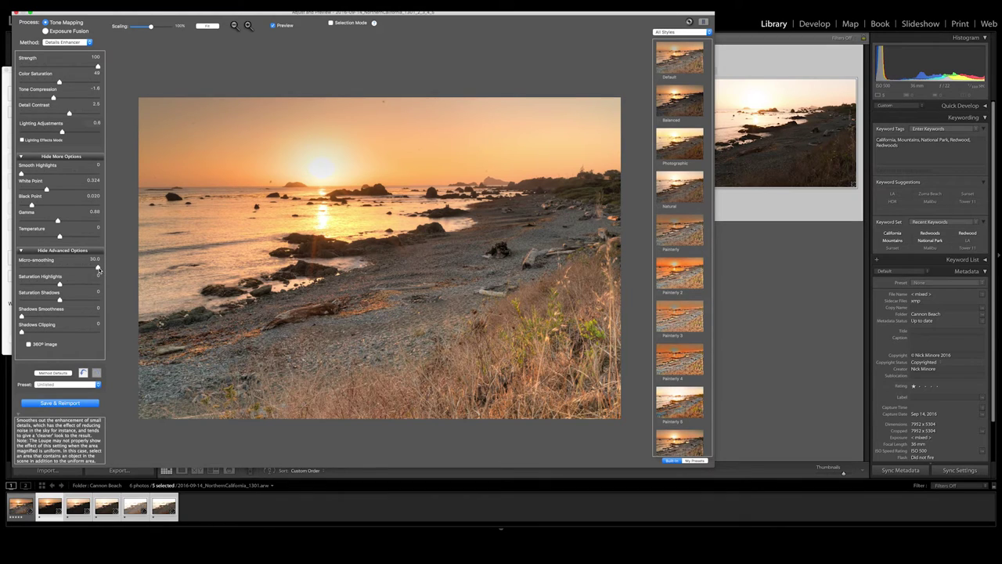
left_click_drag(98, 267, 21, 267)
left_click_drag(21, 268, 76, 268)
left_click_drag(76, 269, 25, 268)
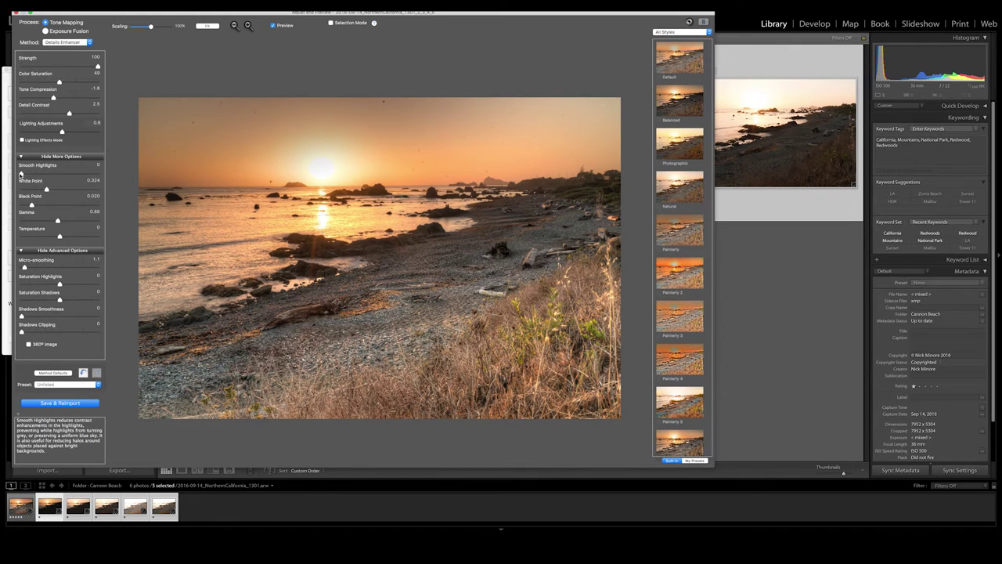
left_click_drag(21, 174, 63, 174)
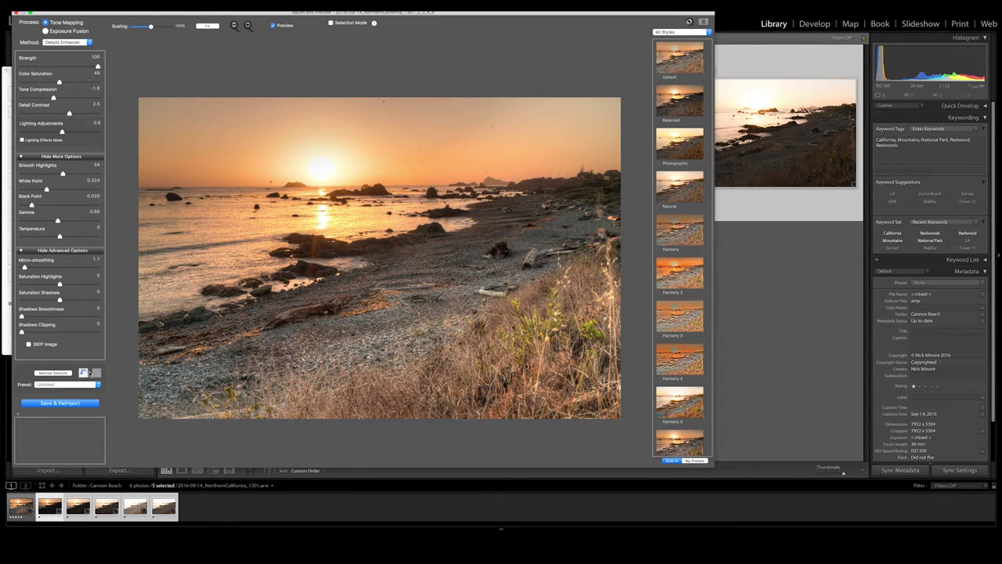
Step: Save and reimport the tone-mapped HDR into Lightroom, open it large, and switch to Develop
left_click(81, 404)
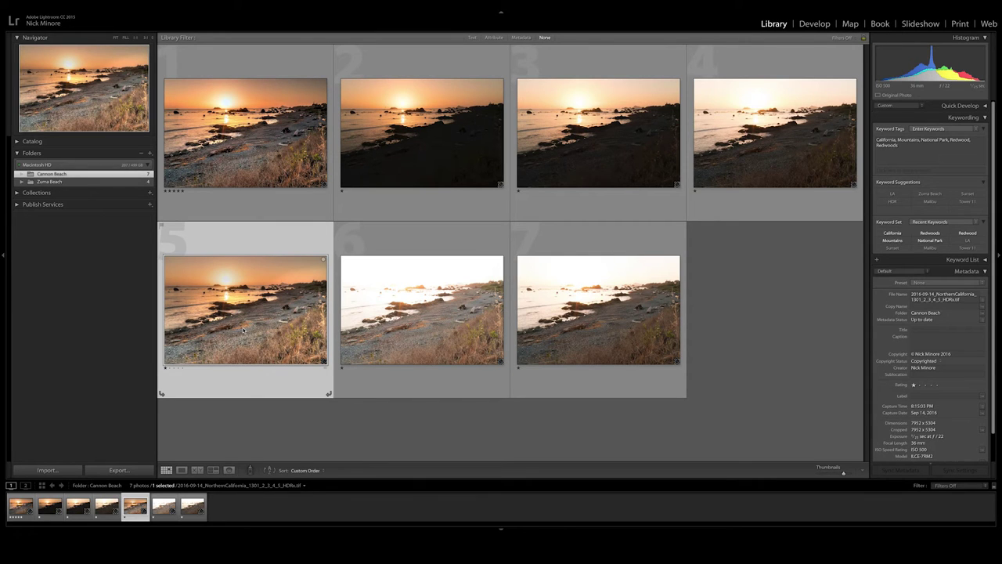
double_click(244, 330)
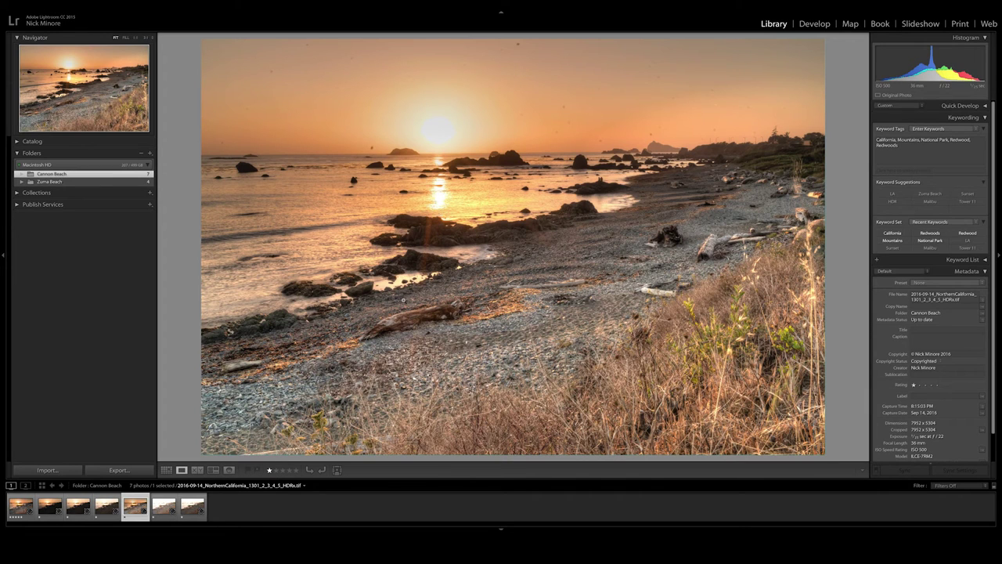
left_click(814, 24)
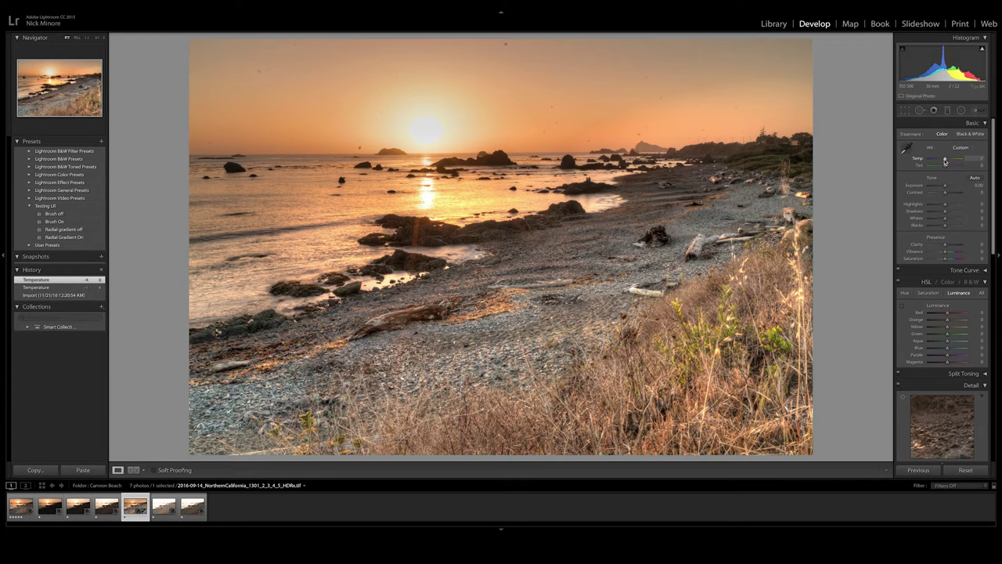
Step: In Basic, set Temp -4, Highlights -71, Whites +16, Blacks -7 and Clarity +9
left_click_drag(945, 160, 943, 161)
left_click_drag(944, 161, 944, 161)
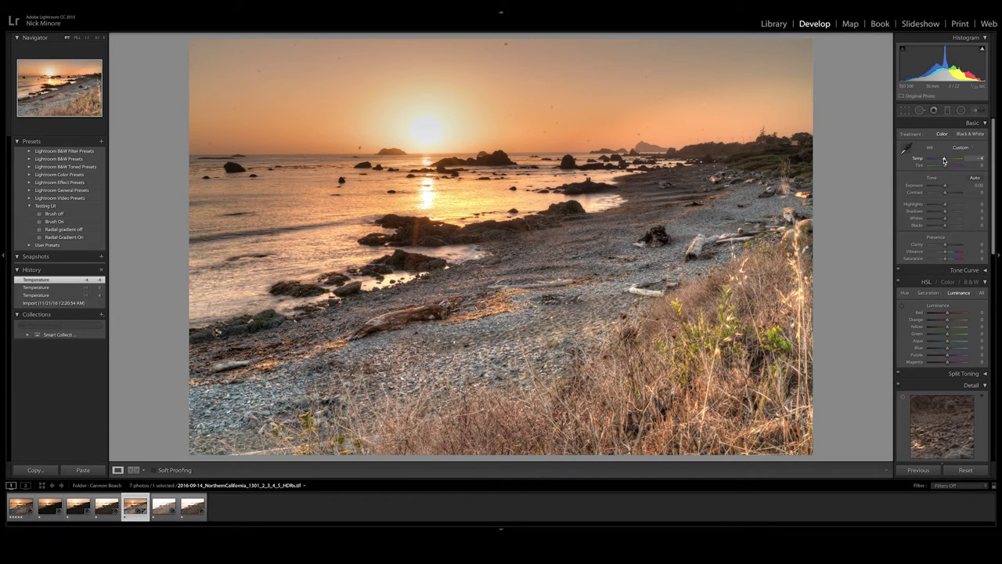
key("backslash")
key("backslash")
mouse_move(943, 205)
left_mouse_down()
mouse_move(930, 205)
mouse_move(947, 221)
left_mouse_up()
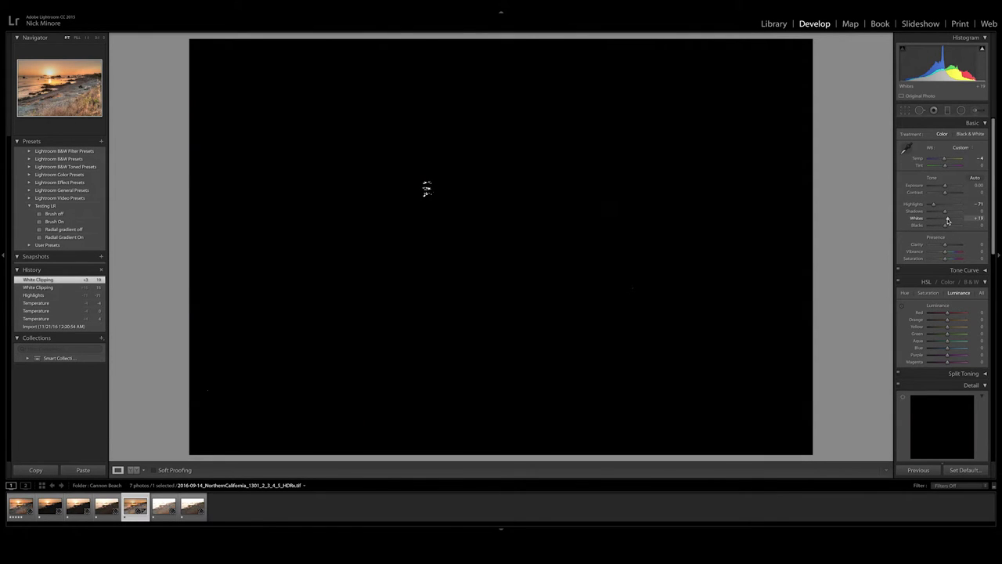
mouse_move(947, 221)
left_mouse_down("alt")
mouse_move(930, 227)
mouse_move(944, 226)
left_mouse_up("alt")
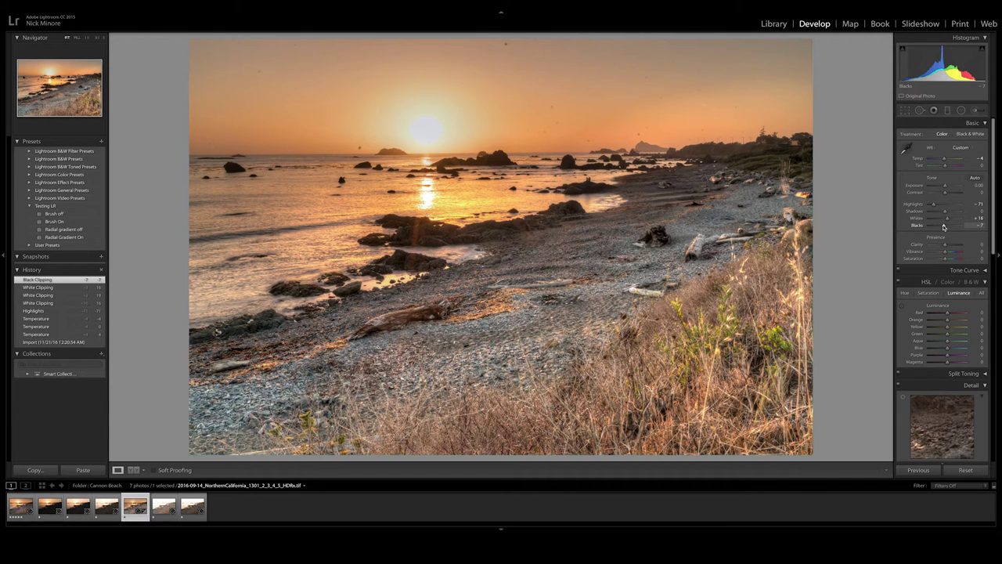
left_click_drag(943, 245, 945, 247)
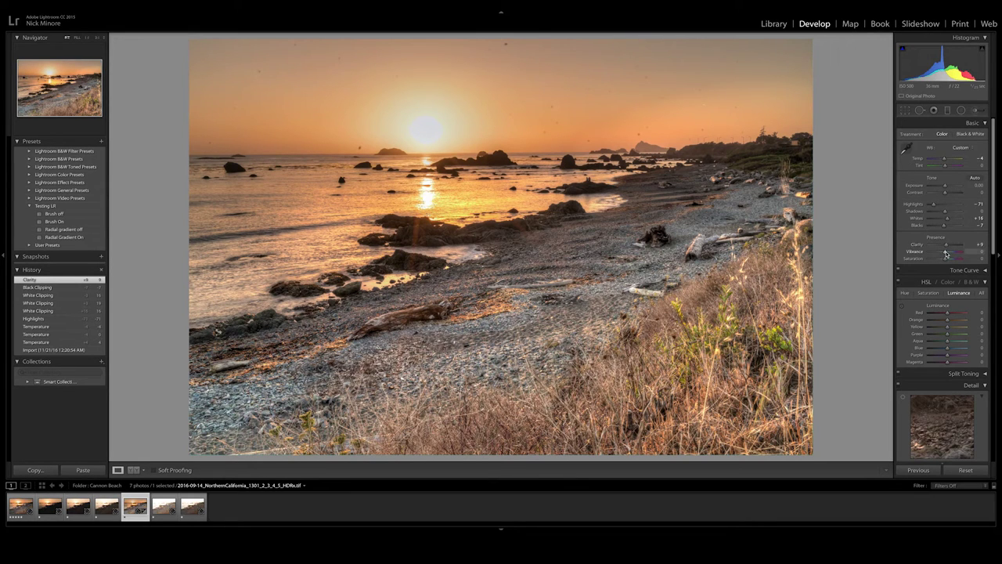
scroll(943, 266, "down", 5)
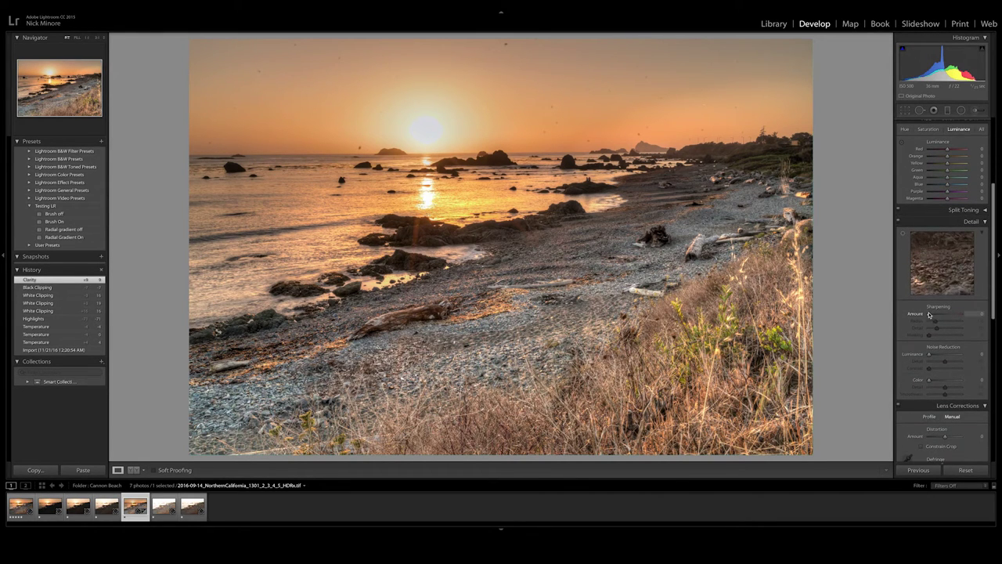
Step: Raise Detail panel Sharpening Amount to 67 and pick the Spot Removal tool
left_click_drag(929, 314, 944, 314)
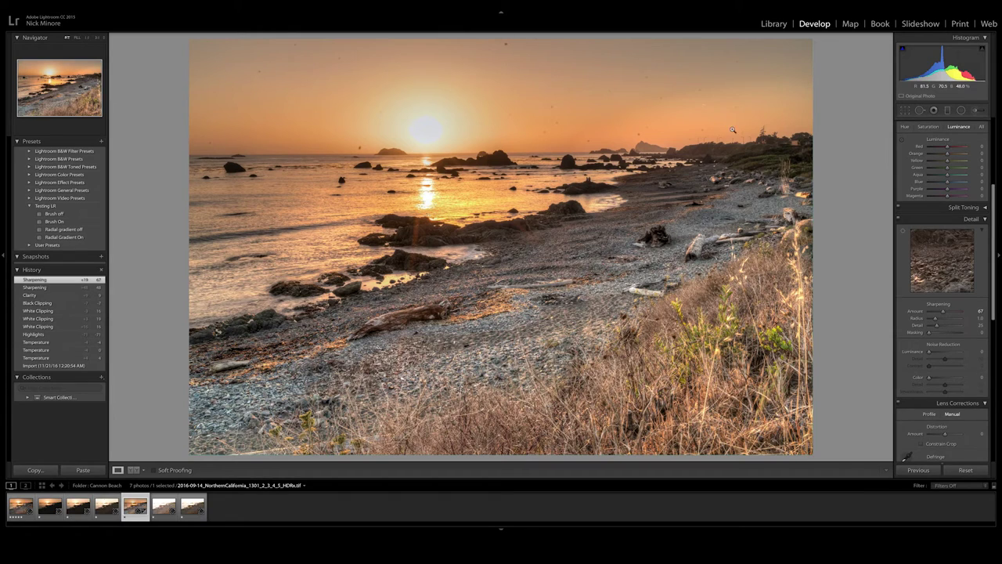
left_click(920, 111)
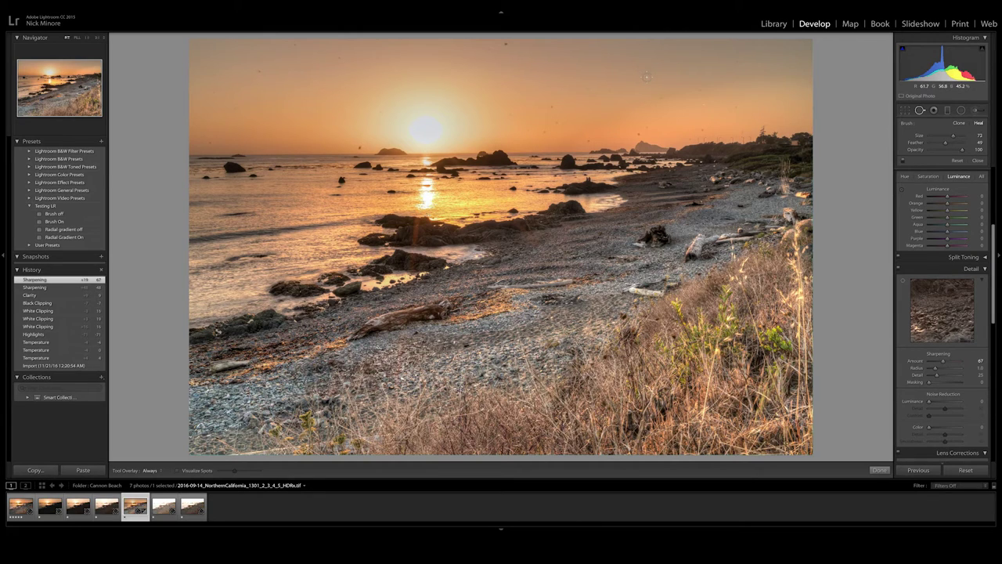
Step: Heal the remaining dust spots in the upper sky, then switch to the PeachSunset photo
left_click(643, 75)
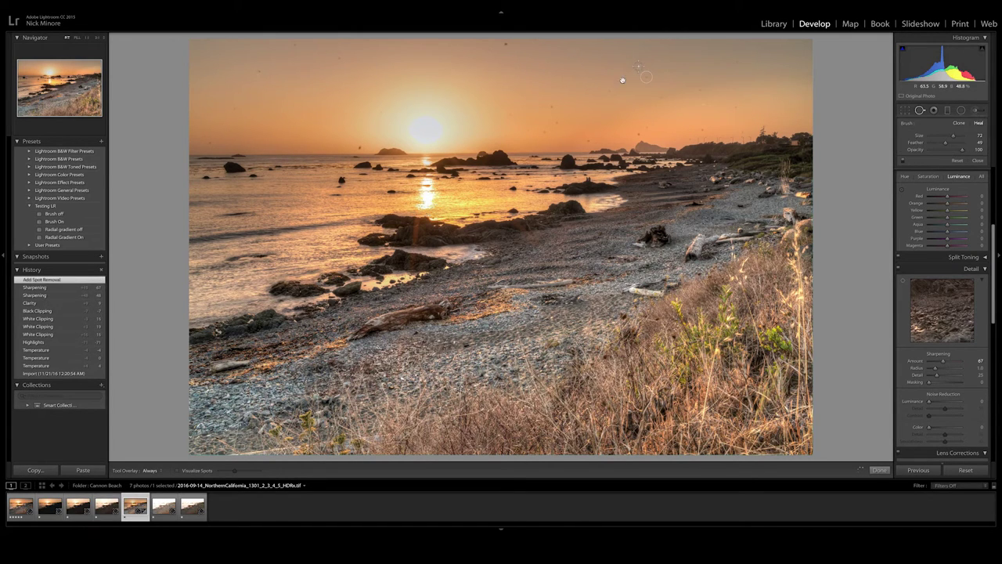
left_click(638, 66)
key("Escape")
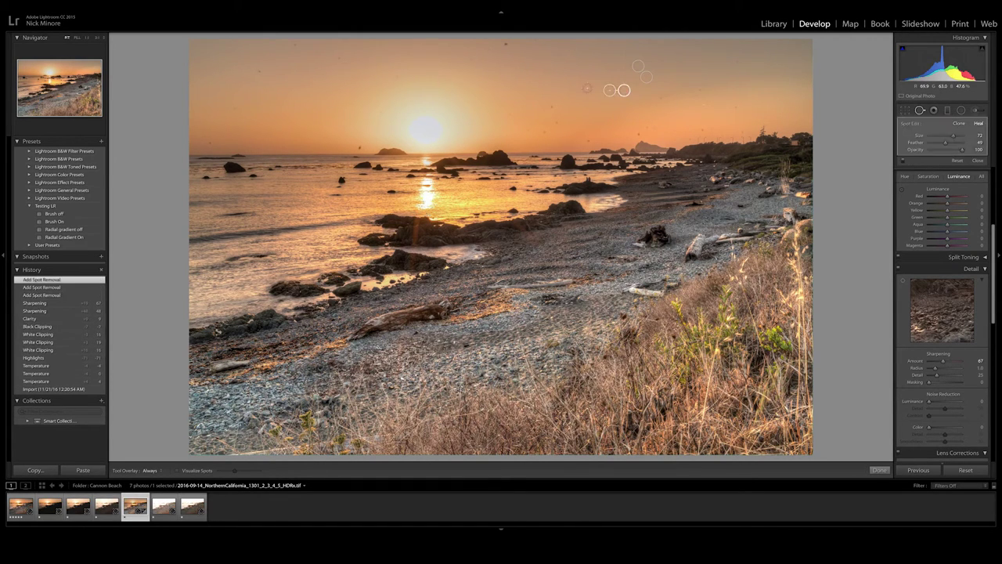
left_click(586, 88)
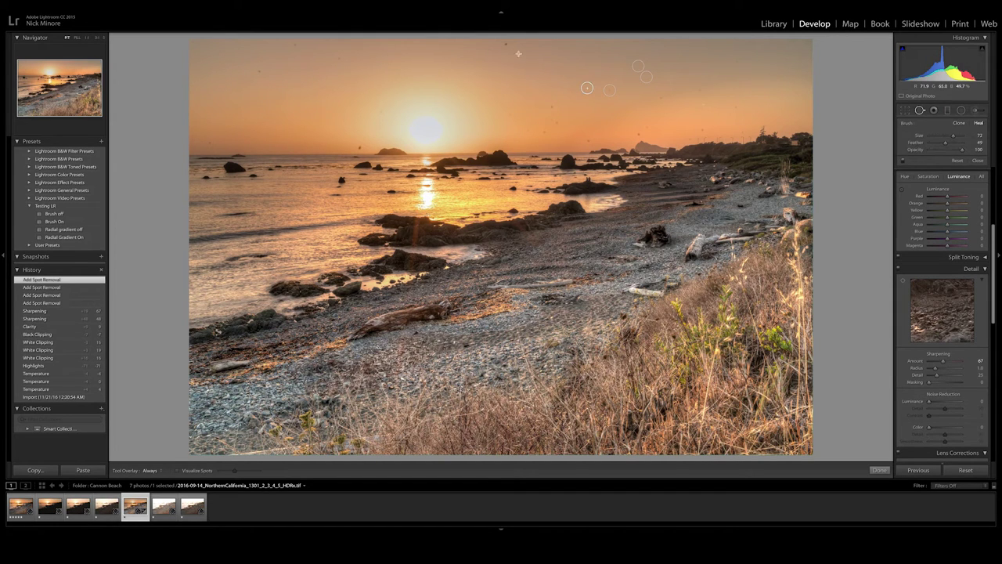
left_click(506, 44)
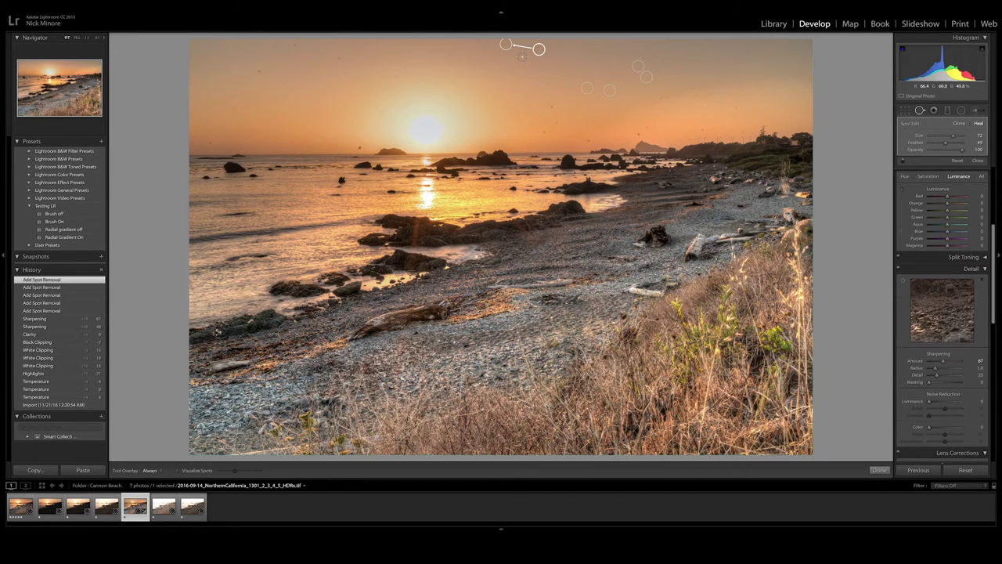
left_click(18, 506)
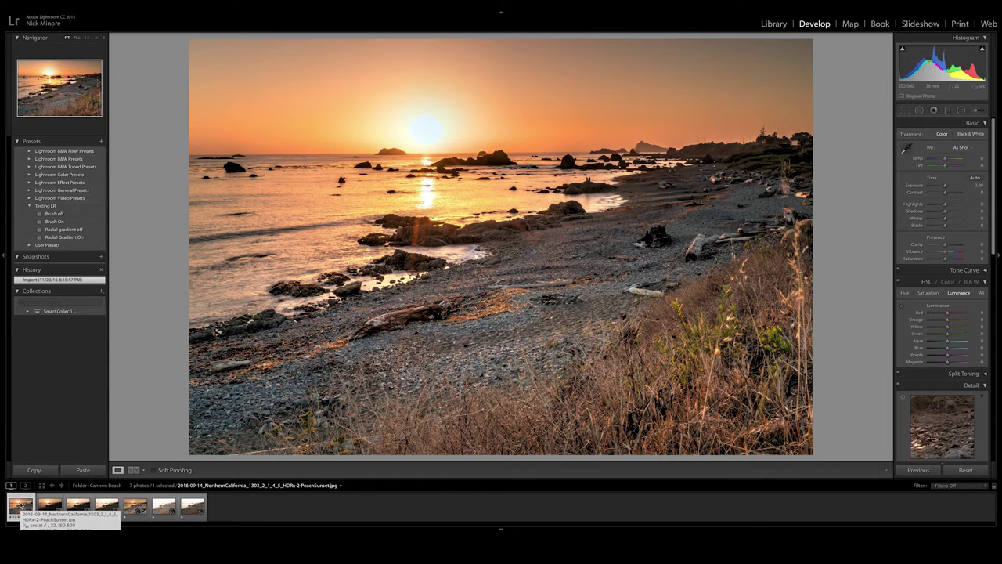
Step: Show the Zuma Beach folder and browse each lifeguard-tower photo full size
key("g")
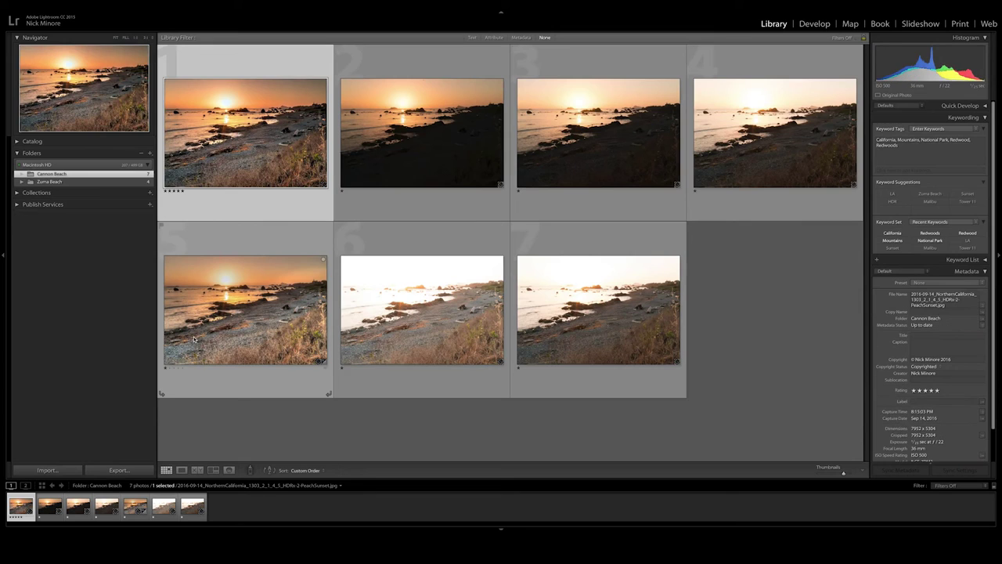
left_click(89, 183)
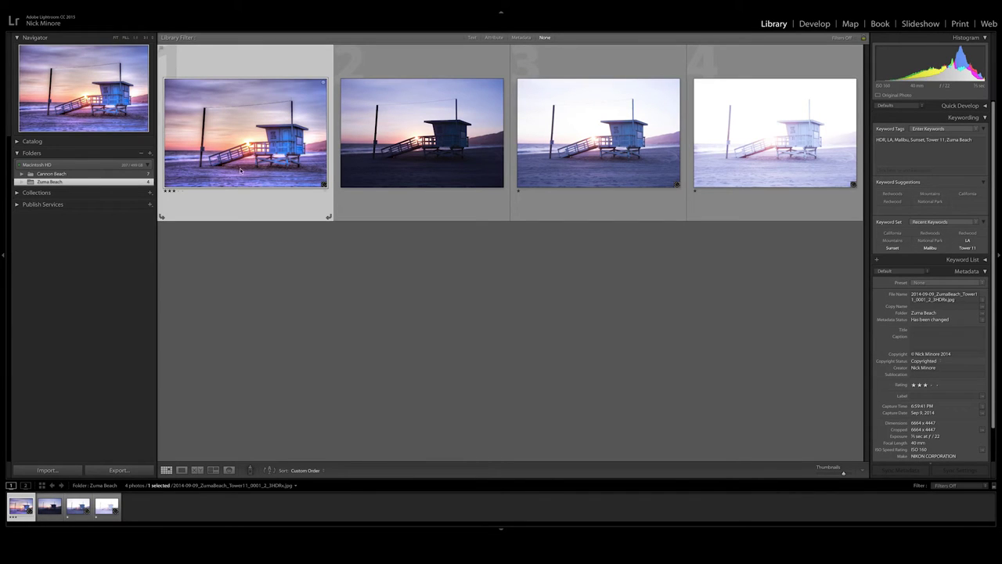
double_click(432, 170)
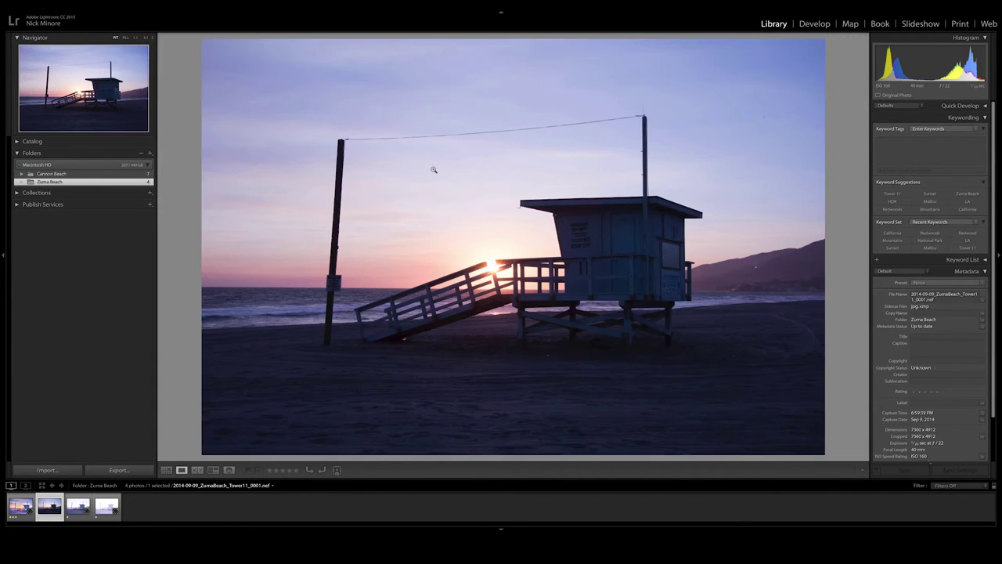
key("Right")
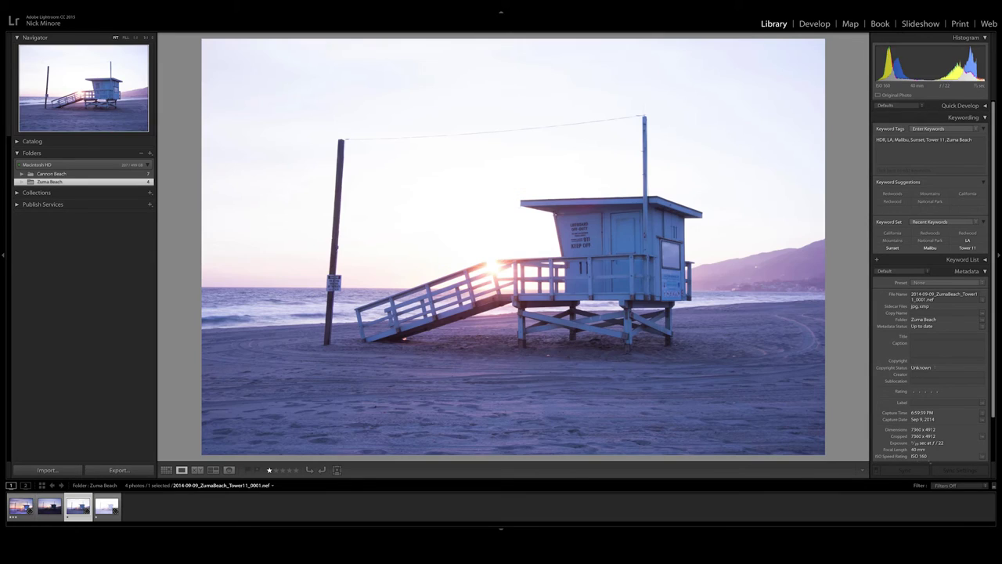
key("Right")
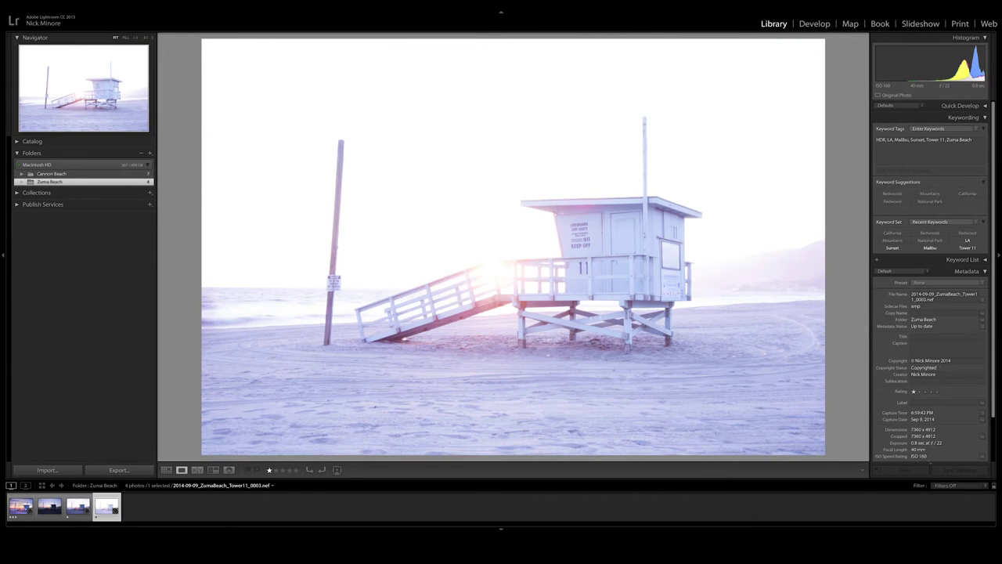
key("Left")
key("Left")
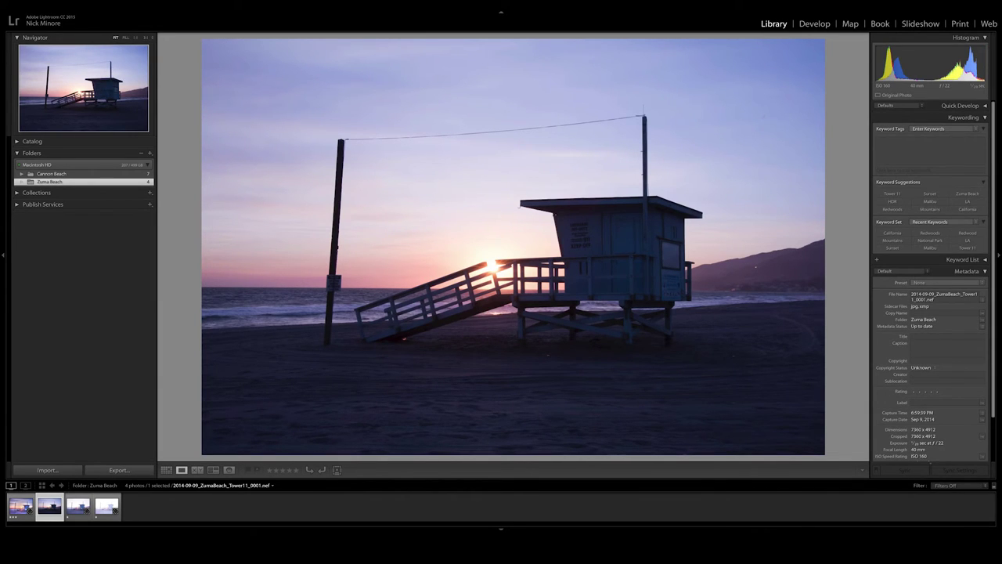
key("Left")
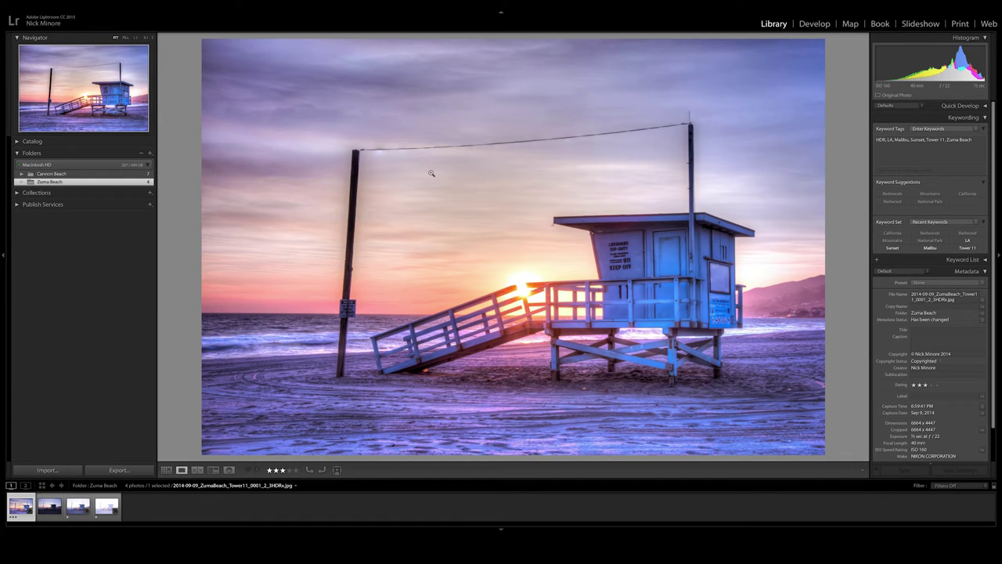
Step: Back in the grid, select the three bracketed exposures, photos 2 through 4
key("g")
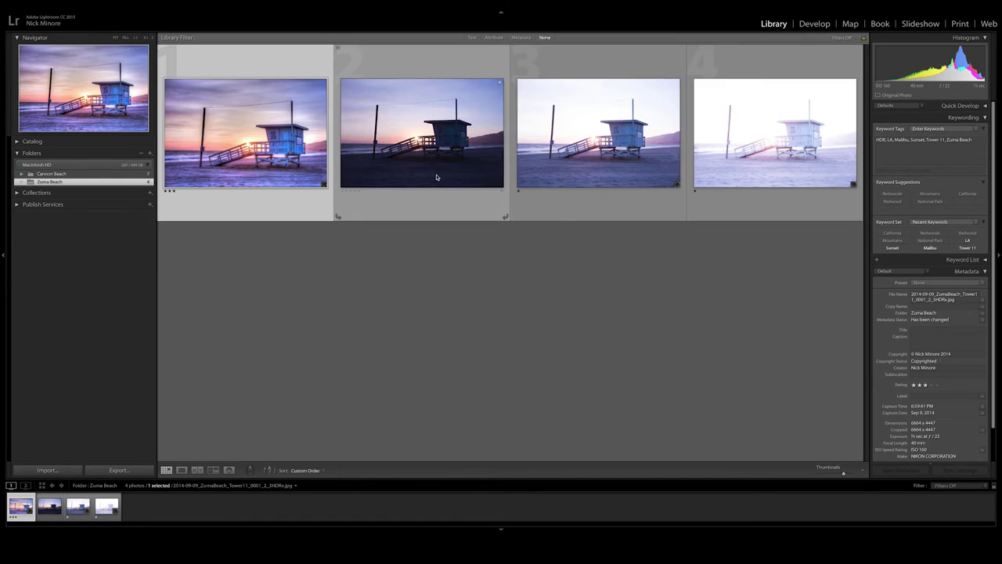
left_click(430, 164)
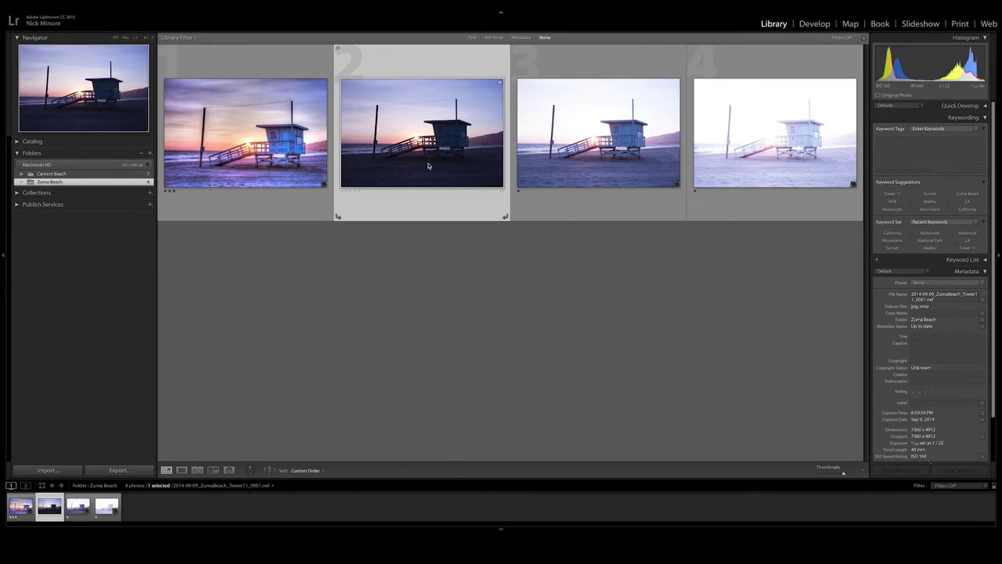
left_click(720, 162, "shift")
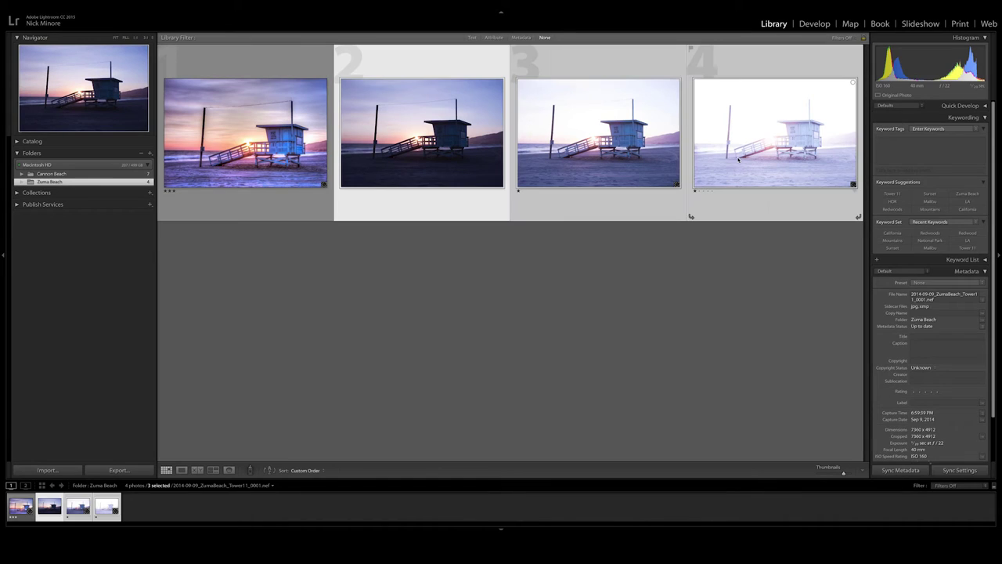
Step: Export the three tower exposures to Photomatix Pro and reset tone mapping to Details Enhancer defaults
right_click(429, 166)
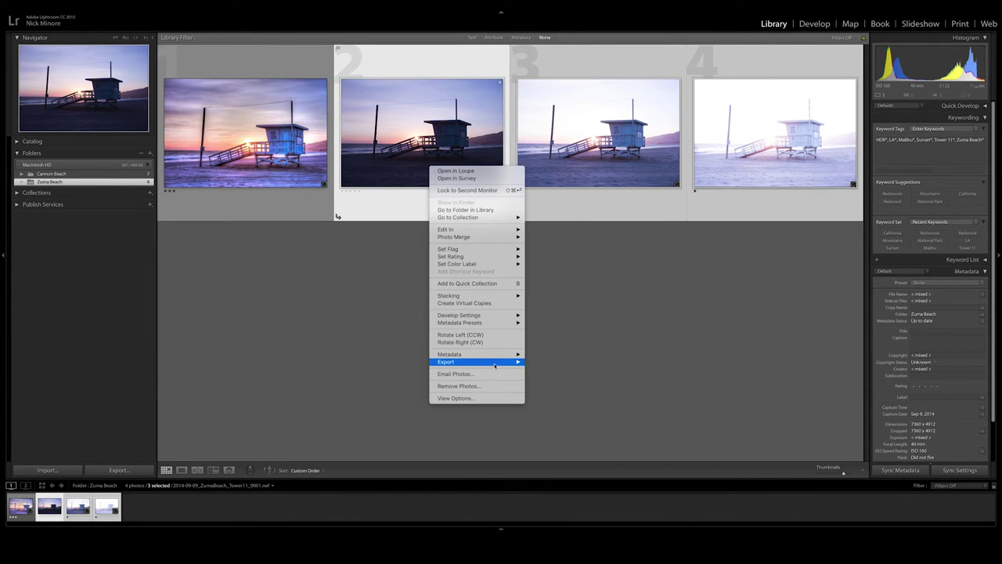
mouse_move(494, 364)
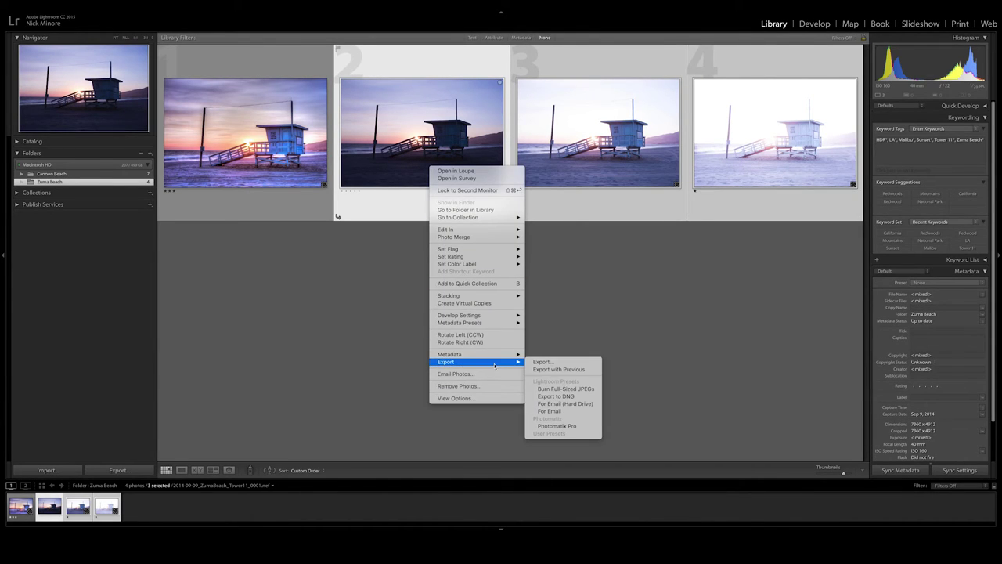
left_click(583, 426)
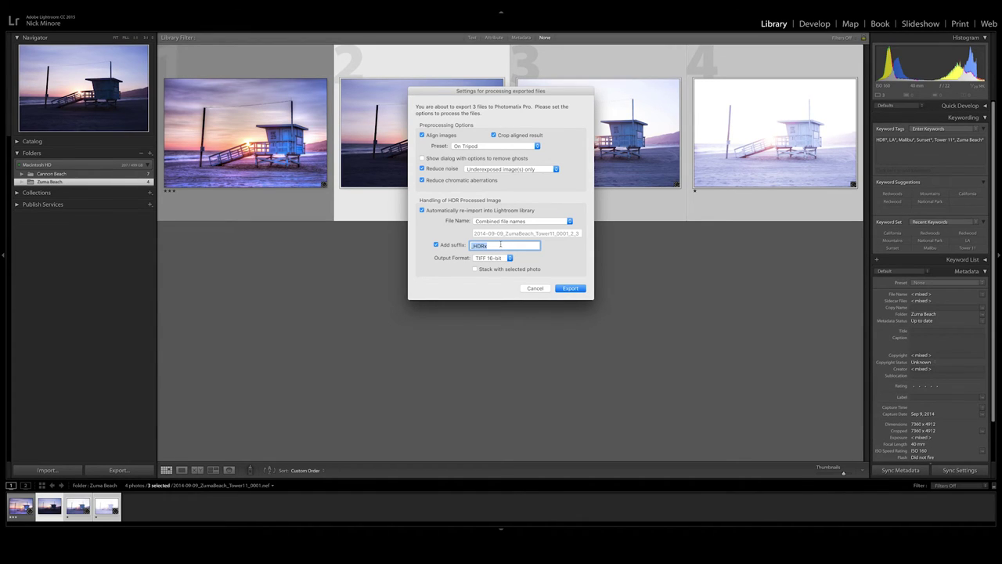
left_click(573, 288)
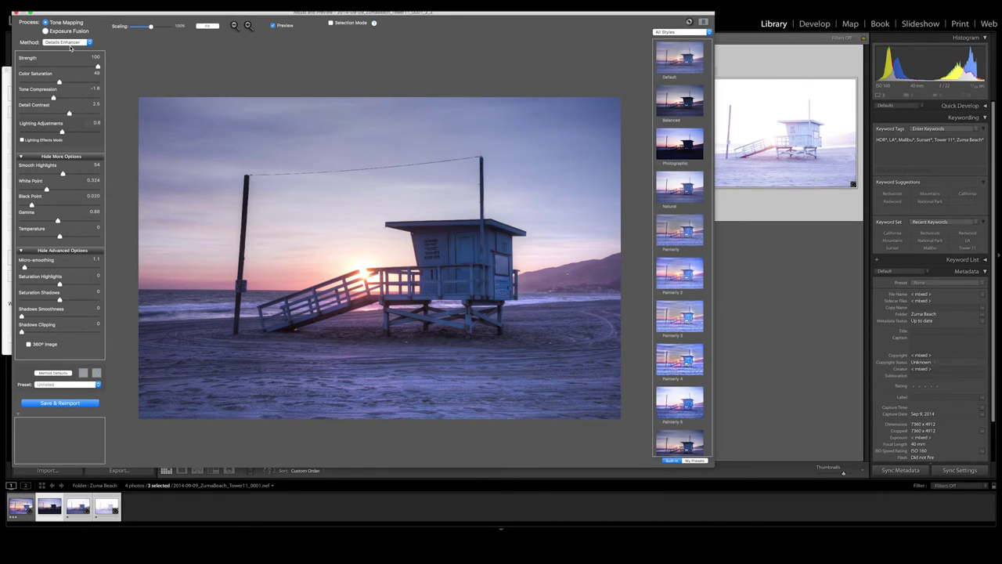
left_click(65, 374)
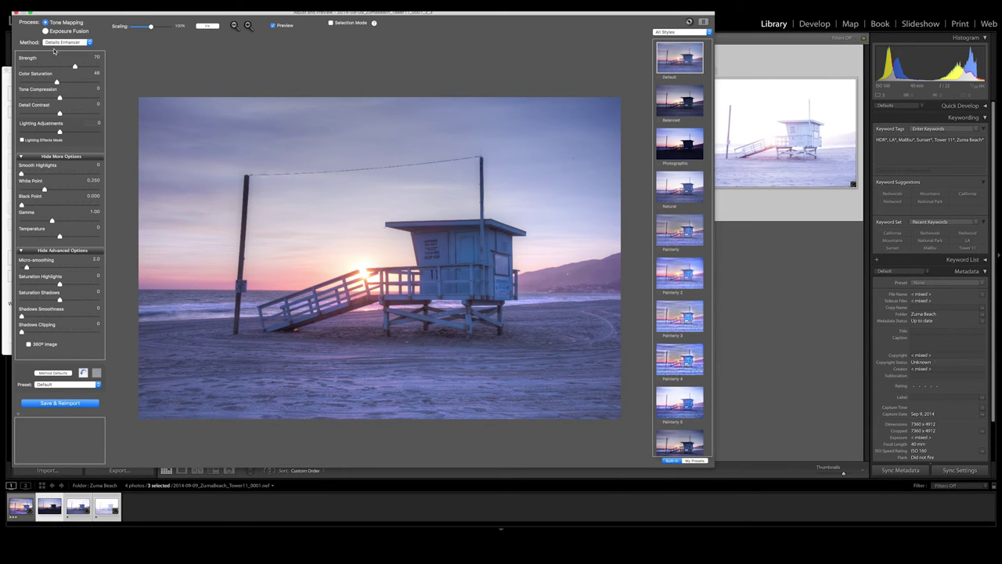
Step: Set Strength 100, Tone Compression 2.0, Detail Contrast 4.4 and Lighting Adjustments about -4.0
left_click_drag(75, 67, 98, 68)
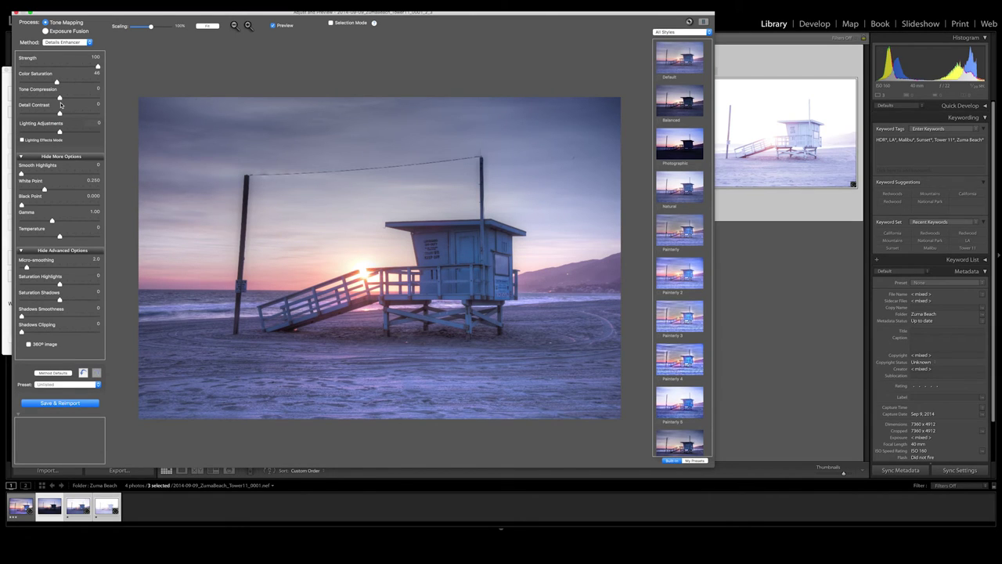
left_click_drag(58, 98, 67, 98)
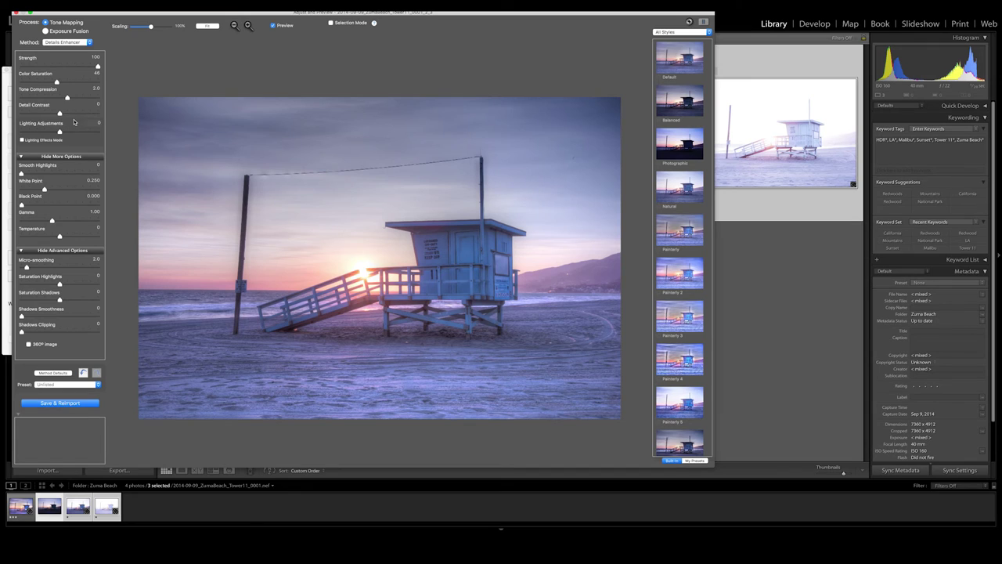
left_click_drag(60, 114, 77, 114)
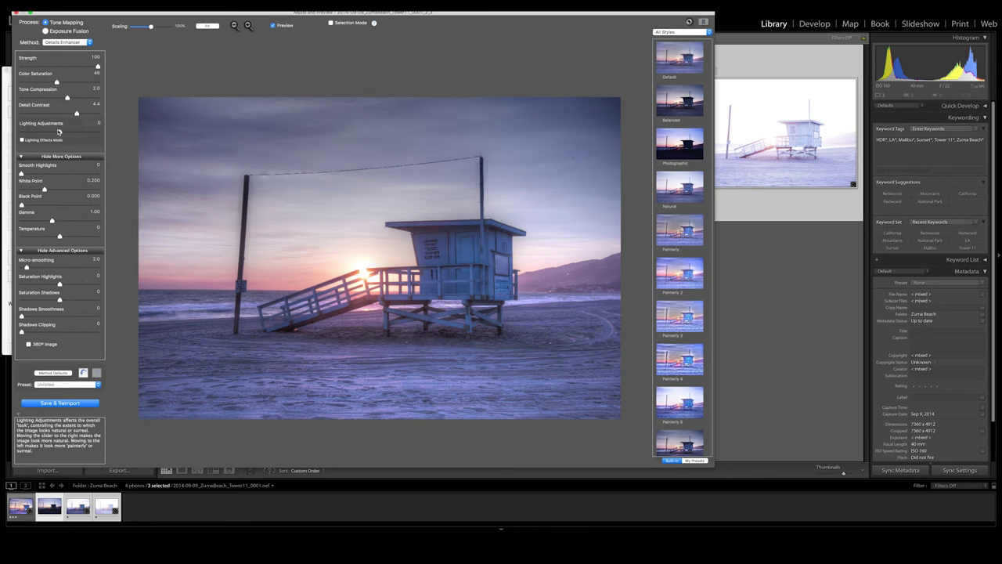
mouse_move(60, 132)
left_mouse_down()
mouse_move(77, 134)
mouse_move(44, 133)
left_mouse_up()
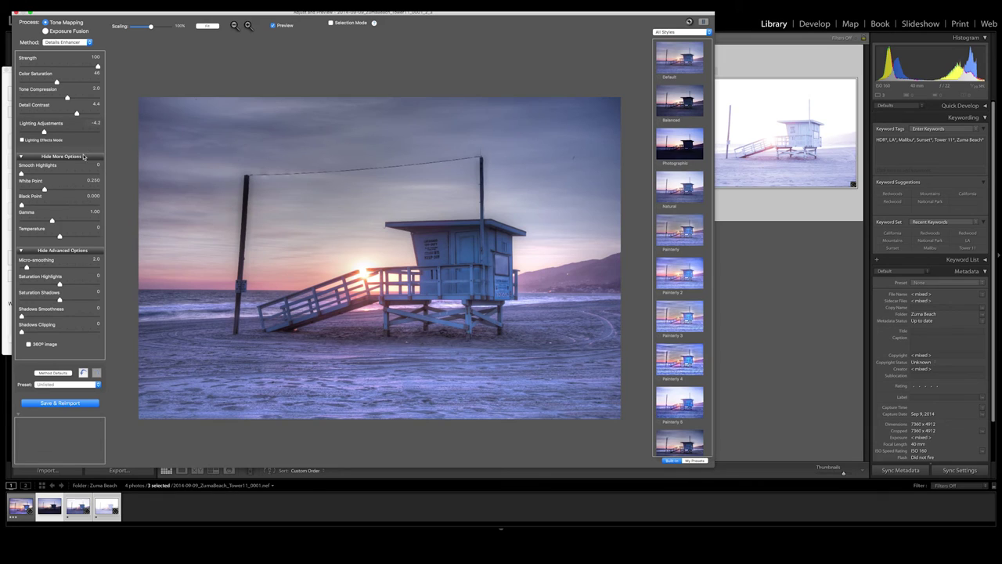
left_click_drag(44, 133, 98, 134)
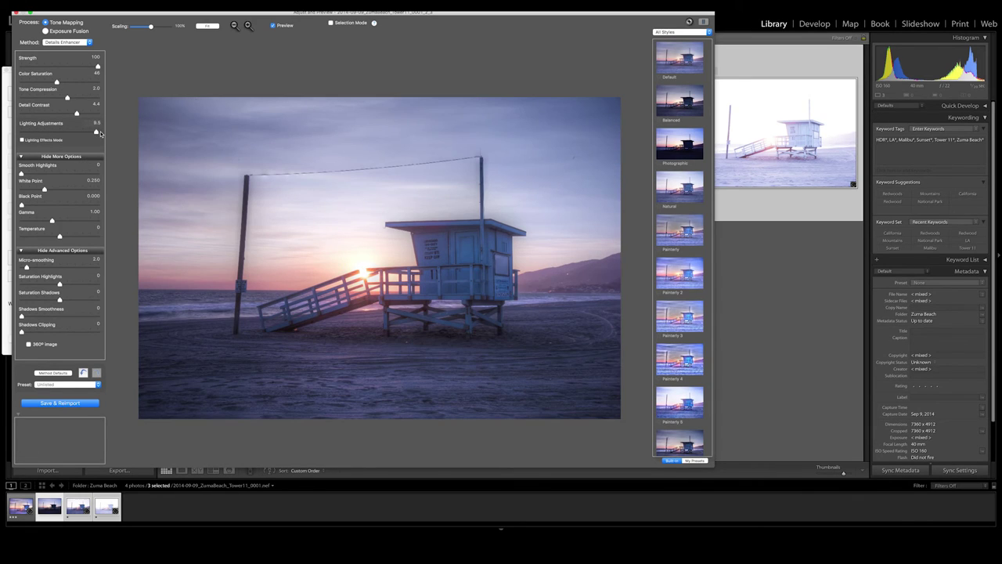
left_click_drag(97, 133, 21, 133)
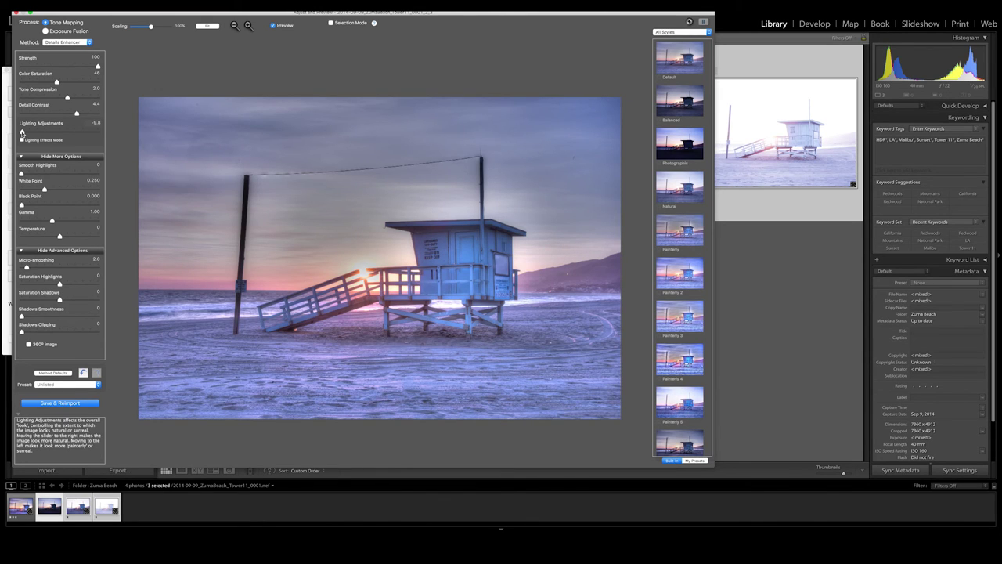
left_click_drag(22, 133, 44, 134)
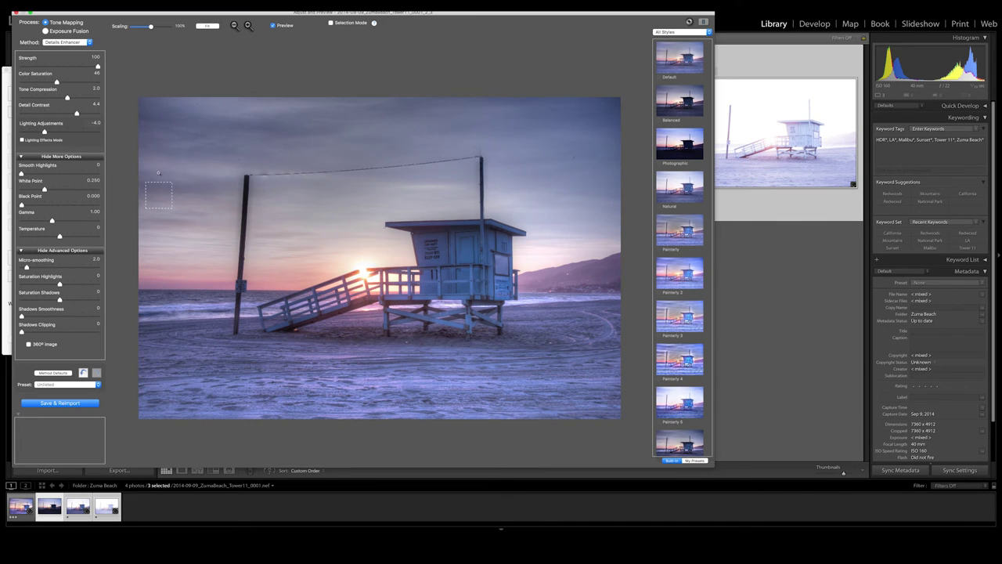
Step: Set Smooth Highlights to 34, White Point to 1.385 and Gamma to 0.96
mouse_move(22, 174)
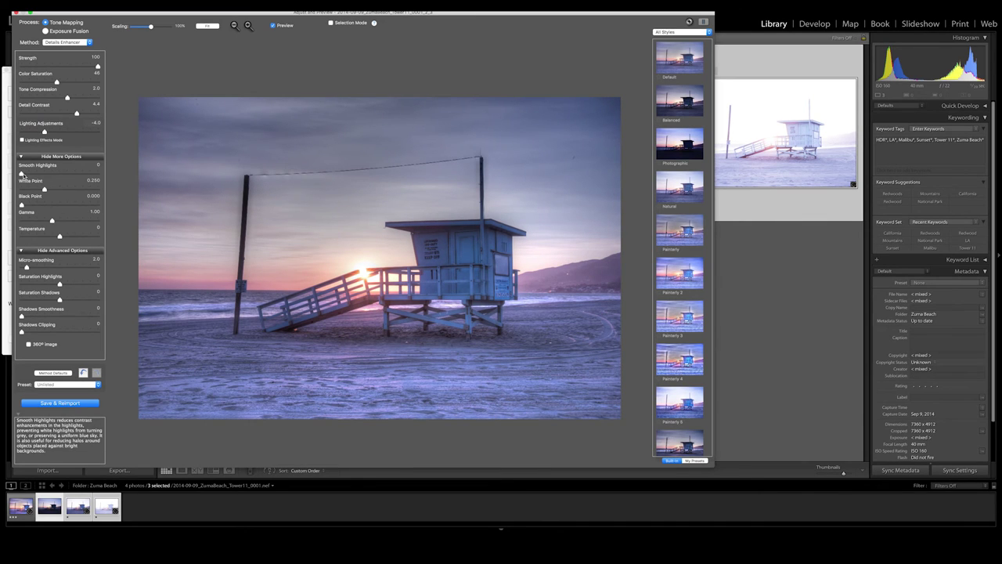
left_click_drag(22, 173, 48, 173)
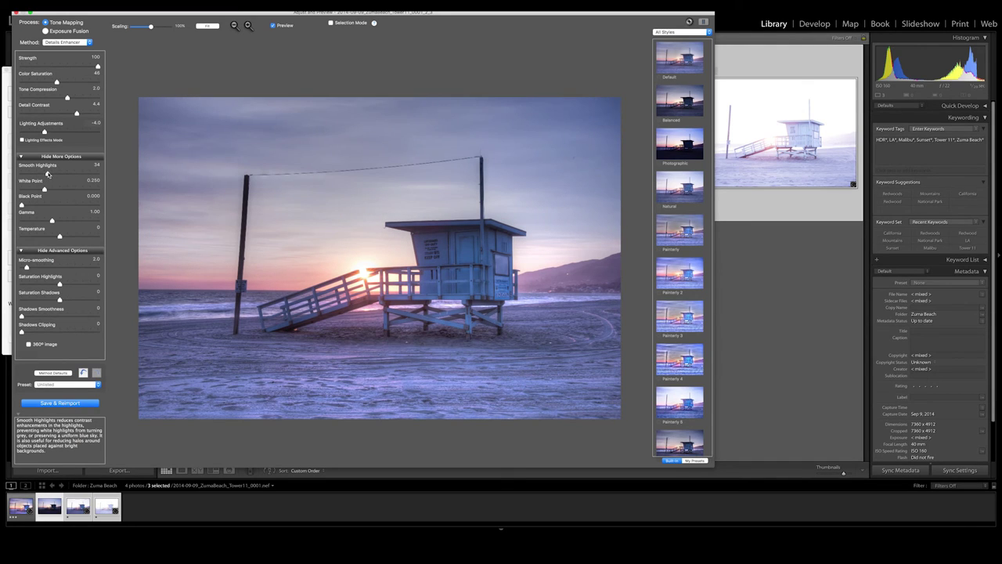
left_click_drag(43, 191, 27, 206)
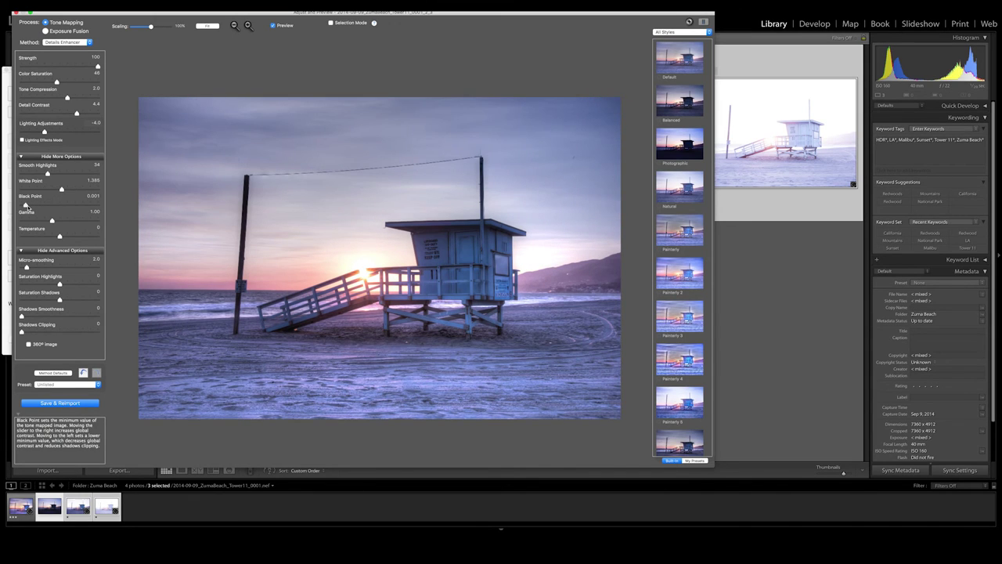
left_click_drag(51, 220, 54, 221)
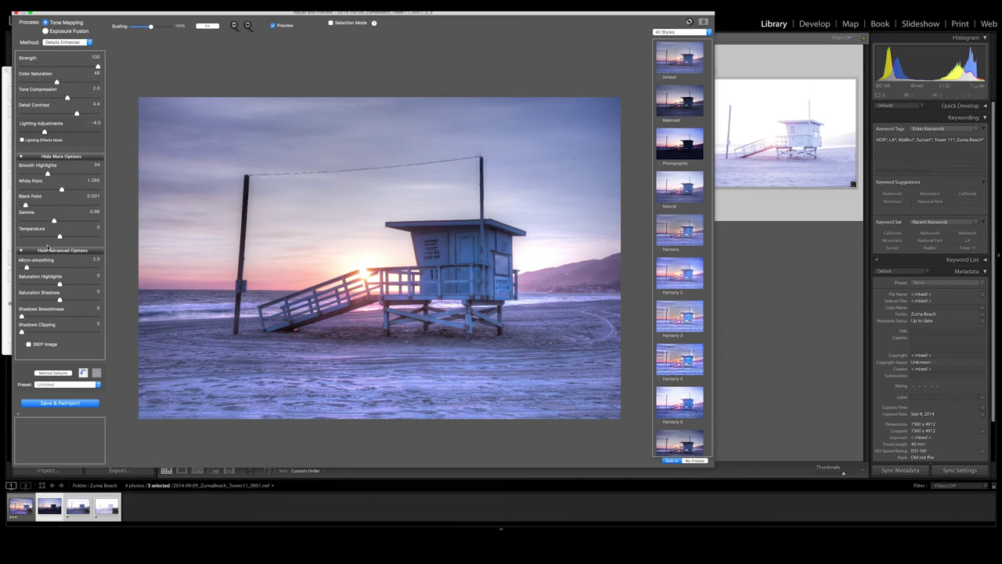
Step: Try maximum Micro-smoothing, return it to 0, and render the HDR back to Lightroom
mouse_move(26, 267)
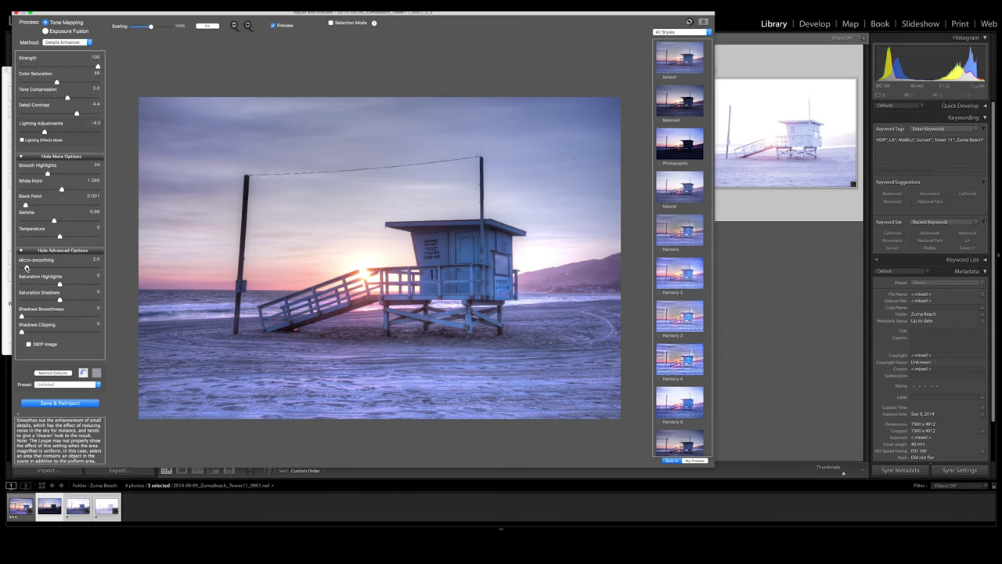
left_click_drag(26, 267, 99, 268)
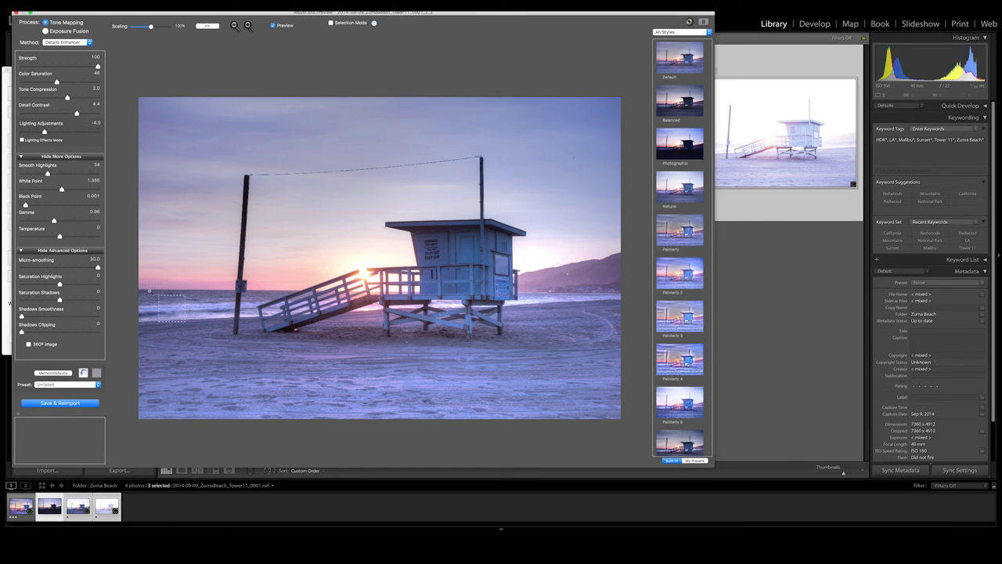
left_click_drag(97, 267, 19, 270)
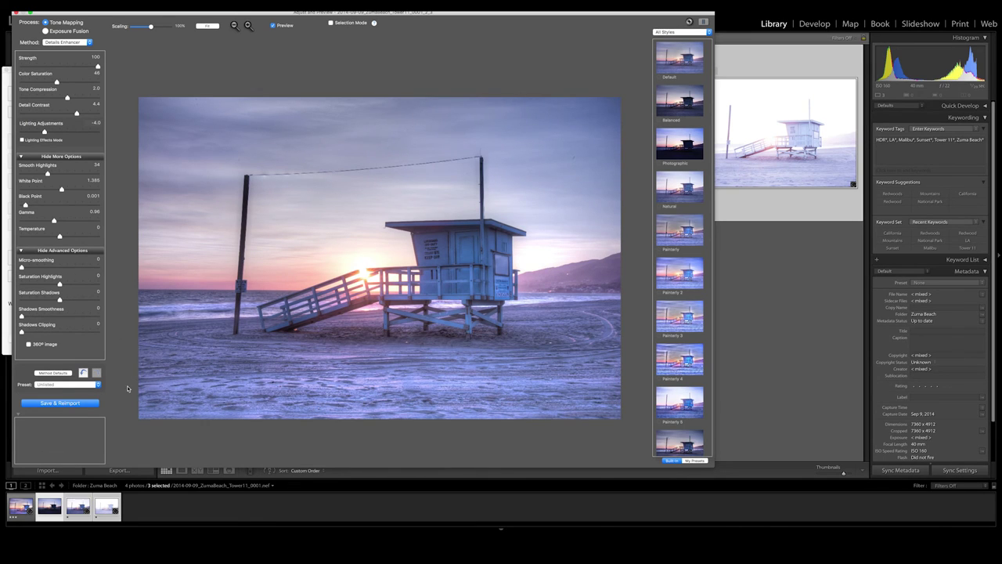
left_click(54, 404)
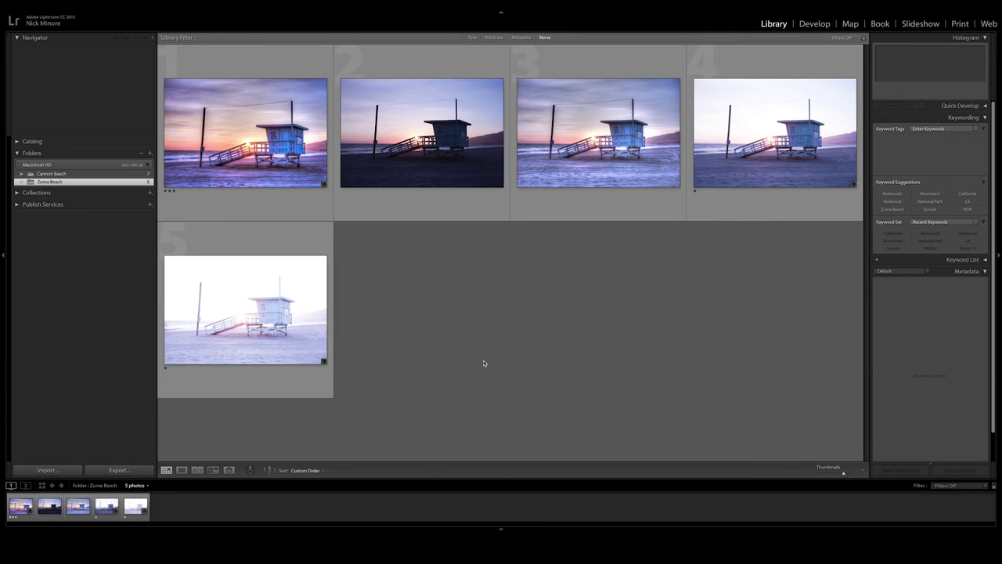
Step: Open the reimported Zuma Beach HDR TIFF full size and start developing it
double_click(611, 155)
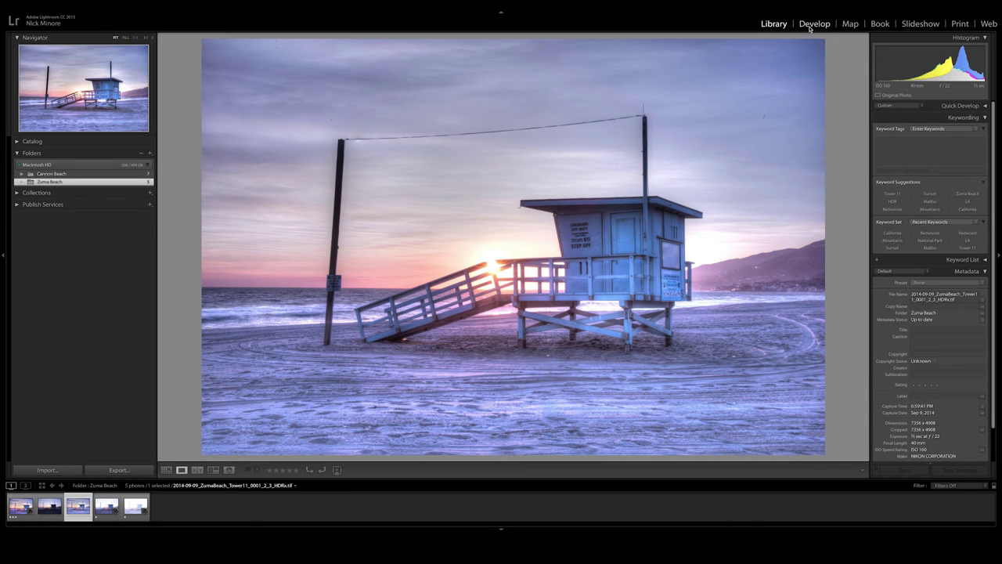
key("d")
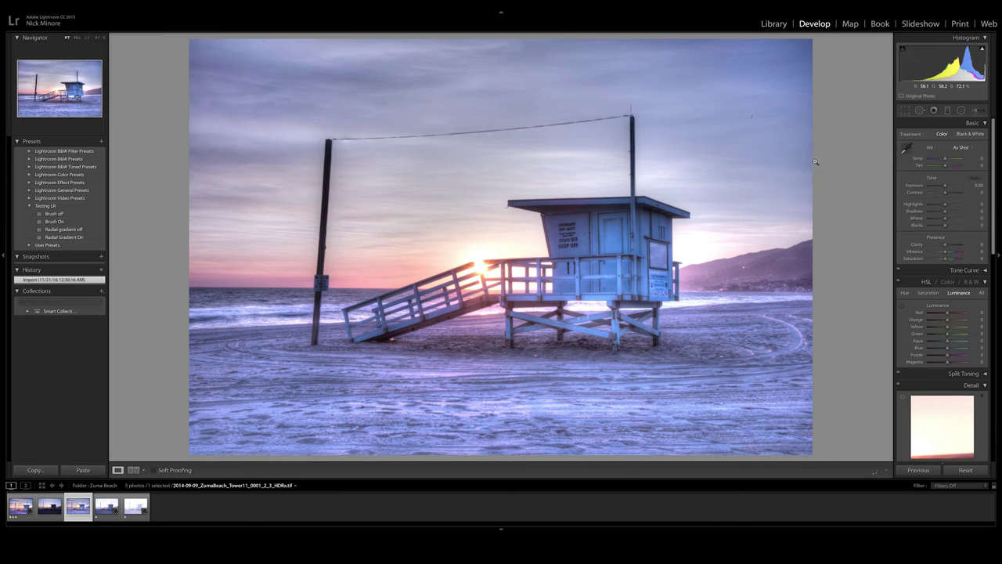
Step: Test, reset and then warm the white balance to Temp +6
left_click_drag(944, 160, 949, 160)
double_click(949, 161)
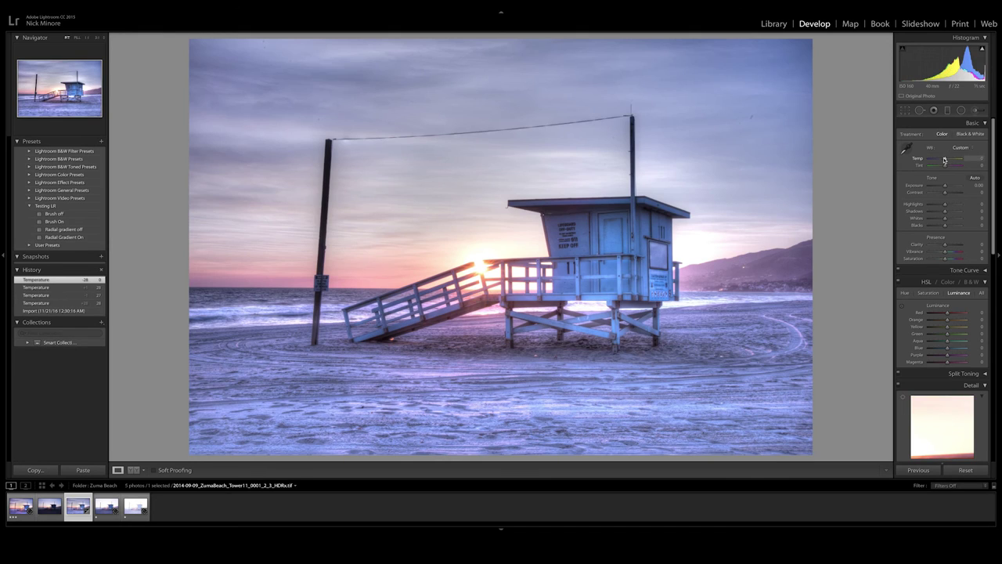
left_click_drag(944, 159, 946, 160)
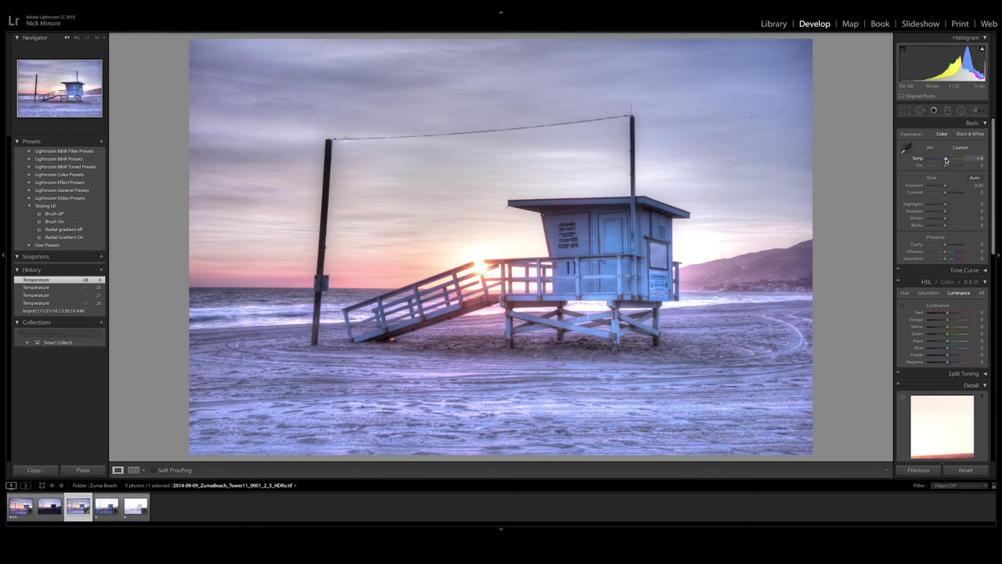
left_click_drag(945, 160, 945, 161)
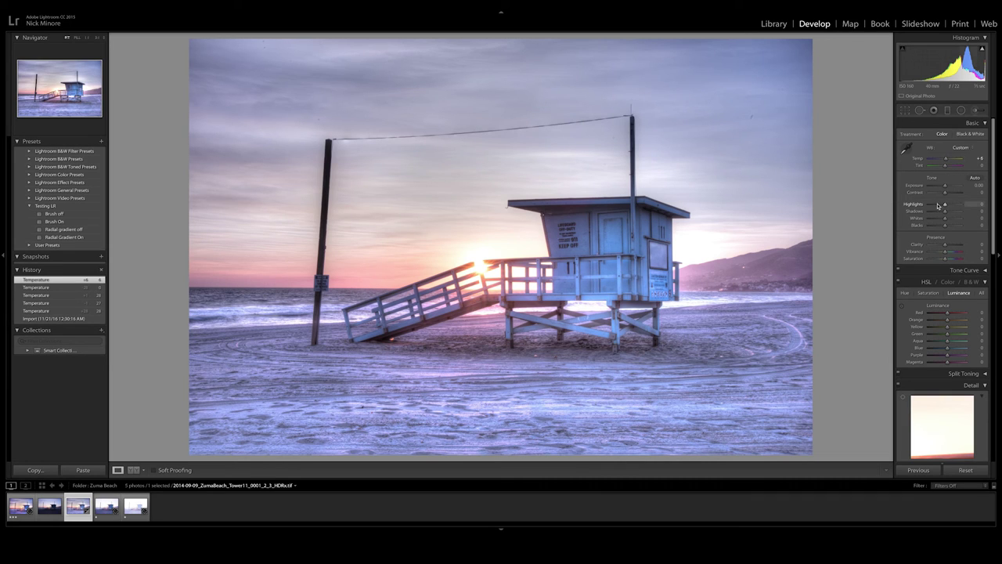
Step: Pull Highlights to -88, raise Whites to +16 and add Clarity +14
left_click_drag(944, 205, 935, 205)
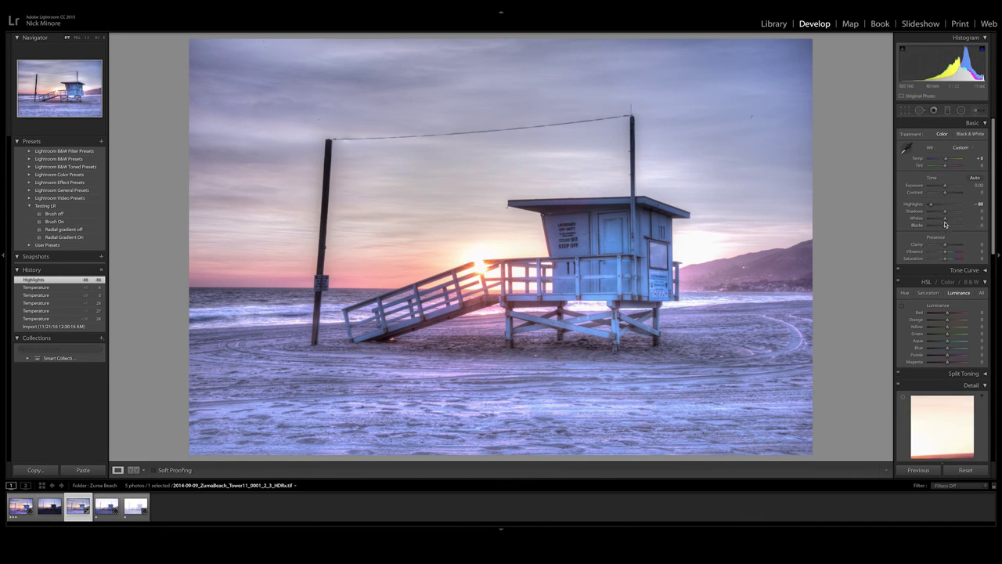
left_click(945, 220, "alt")
left_click_drag(945, 220, 941, 228)
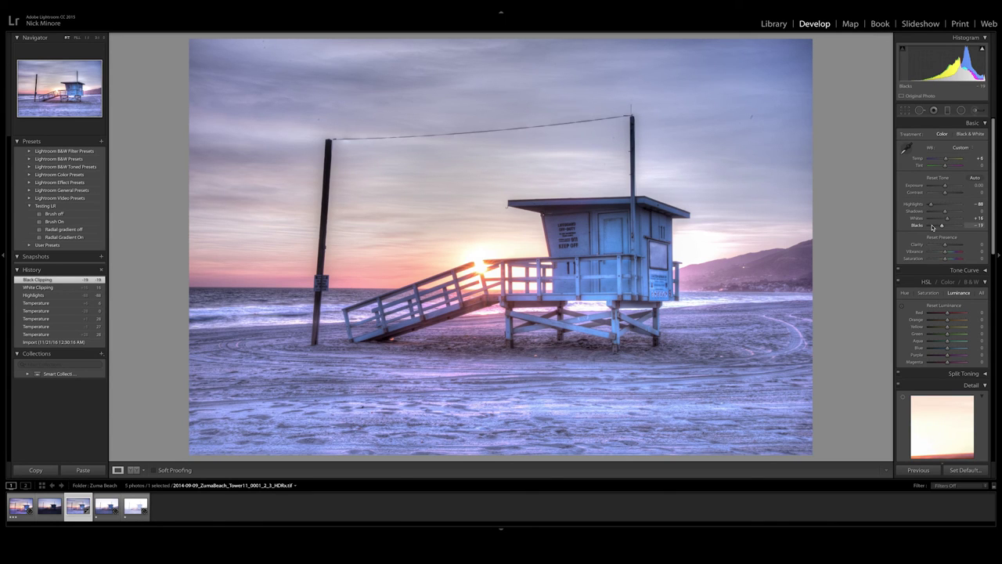
left_click_drag(947, 247, 945, 255)
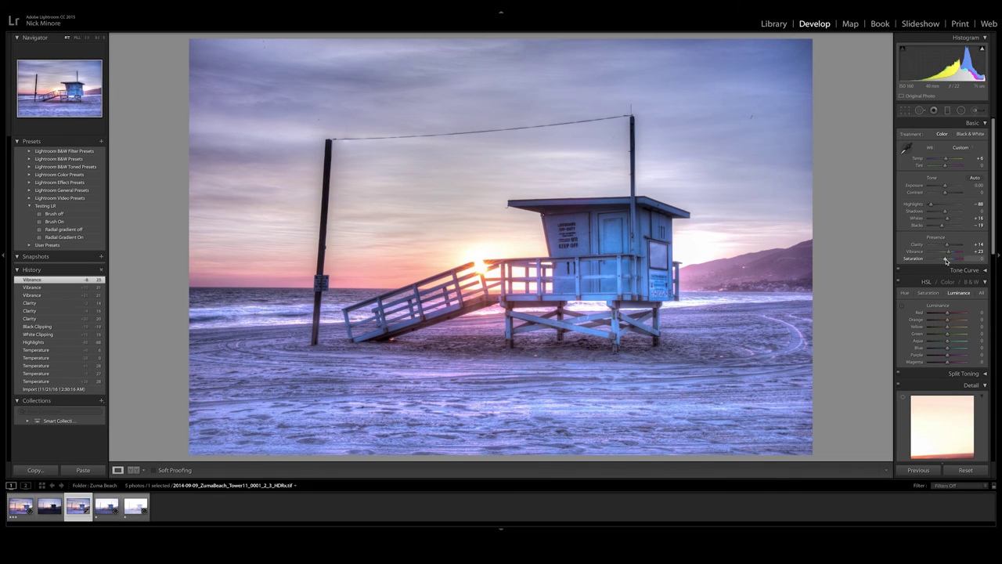
scroll(945, 261, "down", 10)
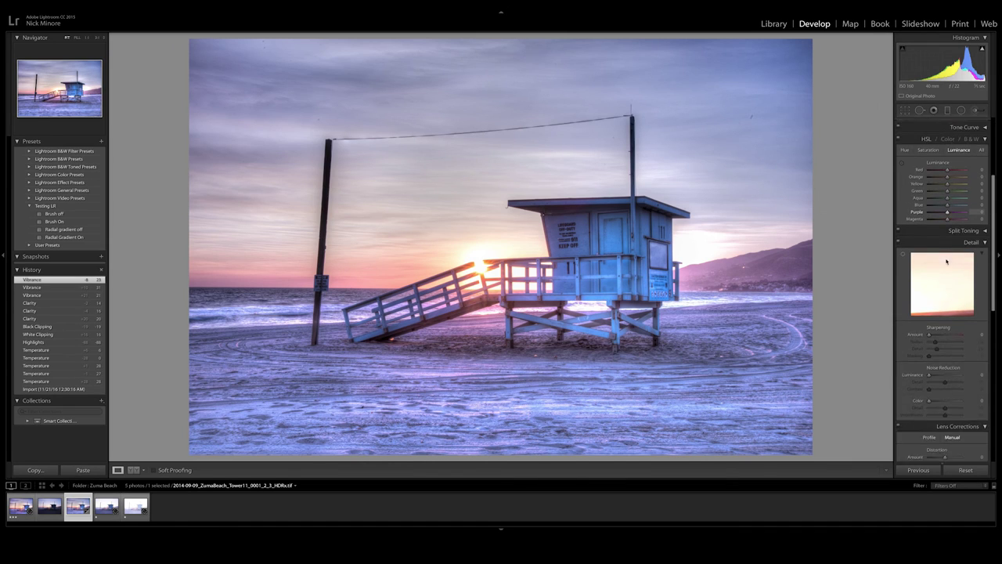
Step: Set Sharpening Amount 84 and Post-Crop Vignetting -19, then rate the HDR 5 stars
left_click_drag(930, 248, 946, 248)
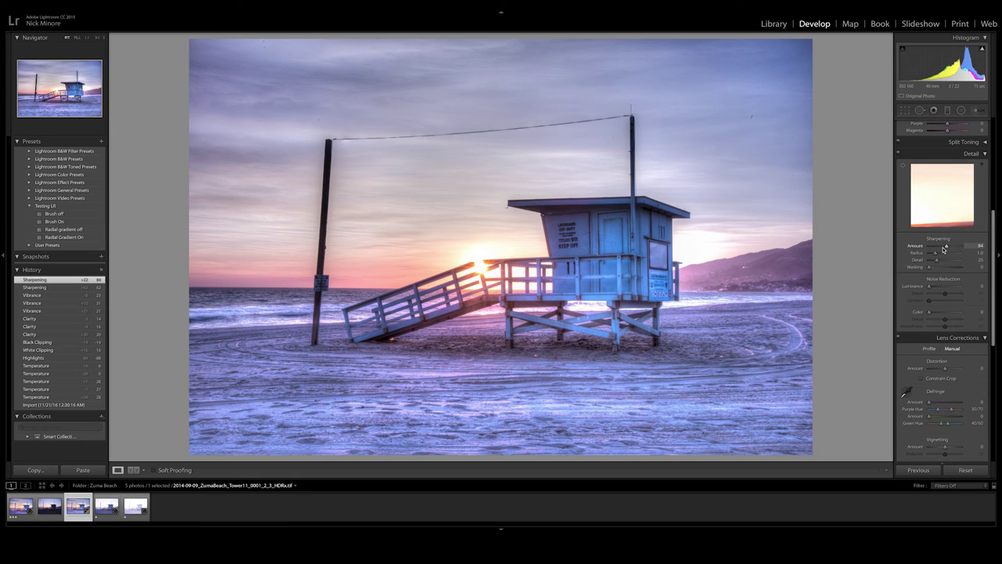
scroll(926, 290, "down", 12)
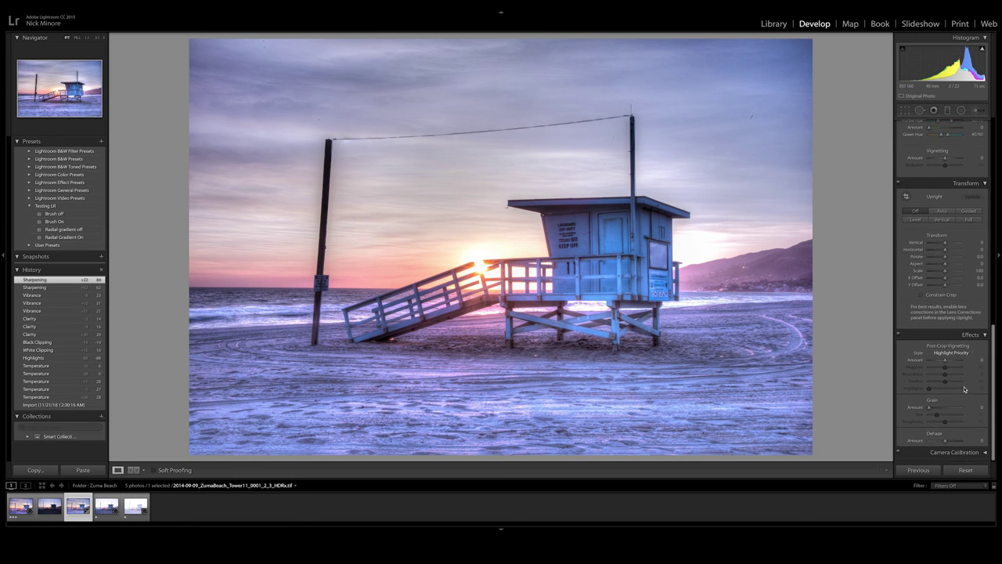
left_click_drag(945, 361, 942, 362)
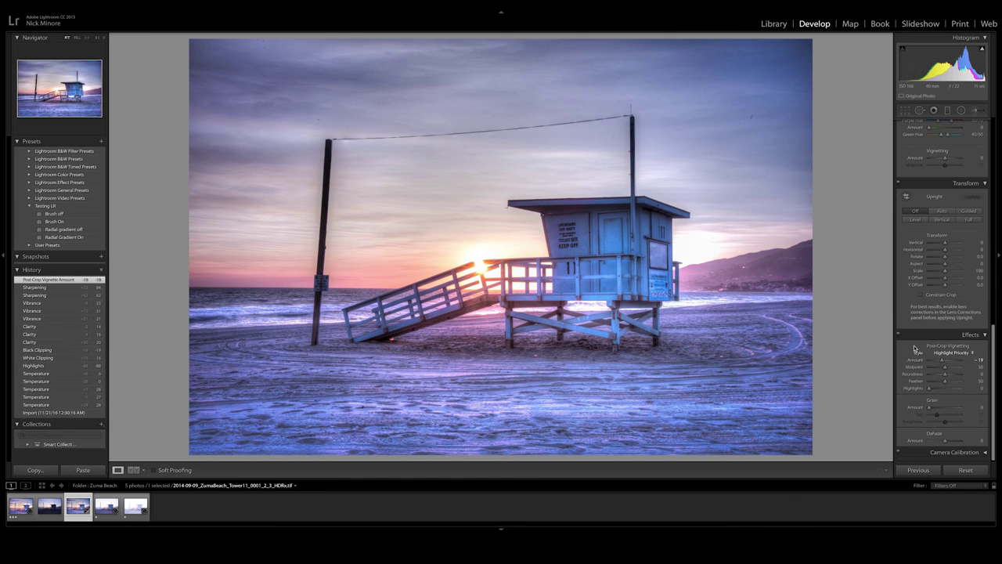
key("5")
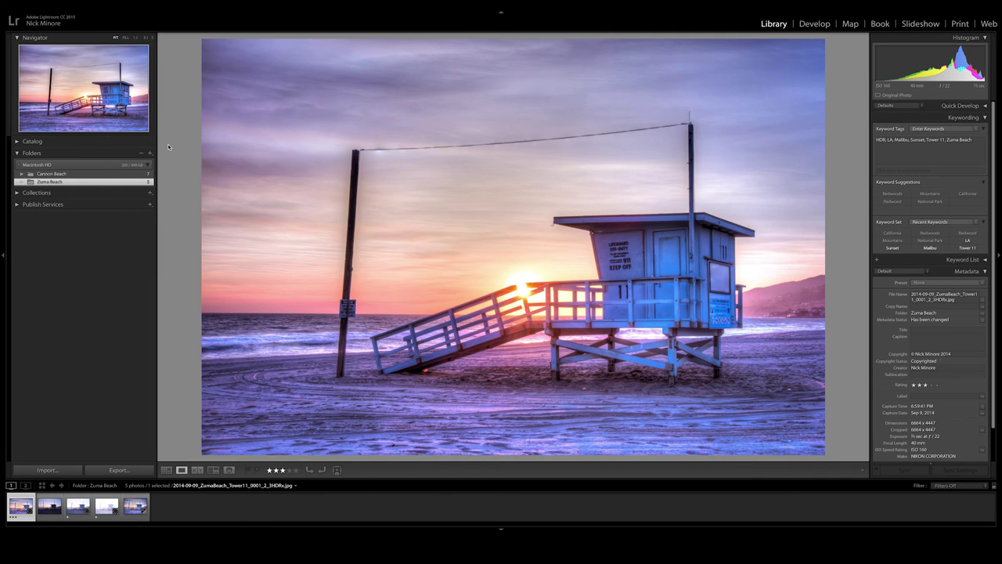
key("Right")
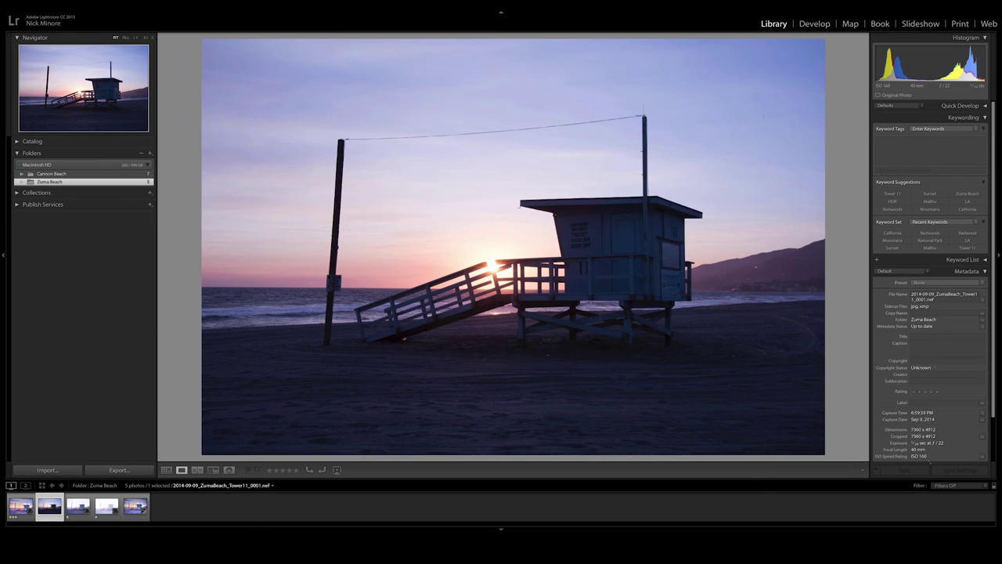
key("Right")
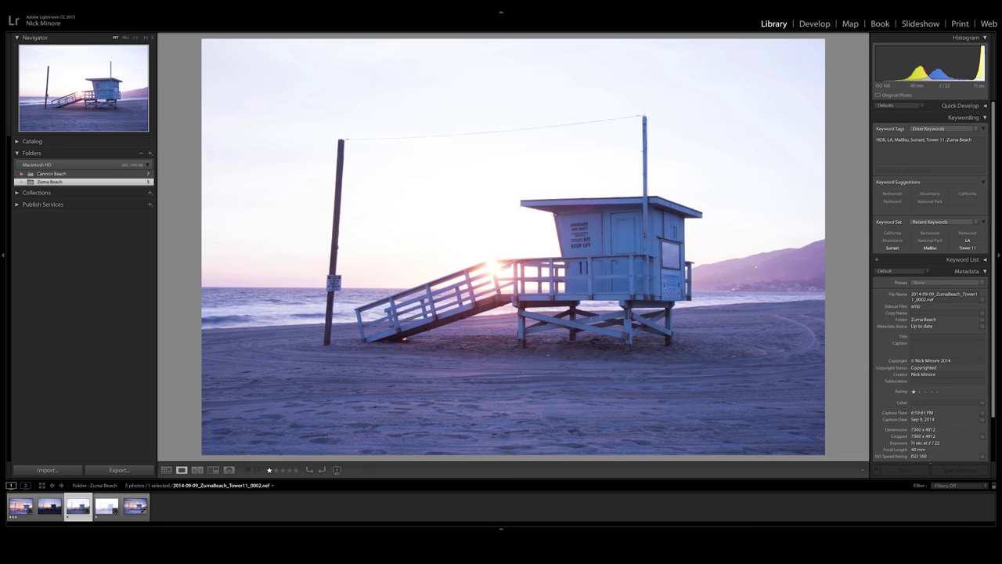
key("Left")
key("Left")
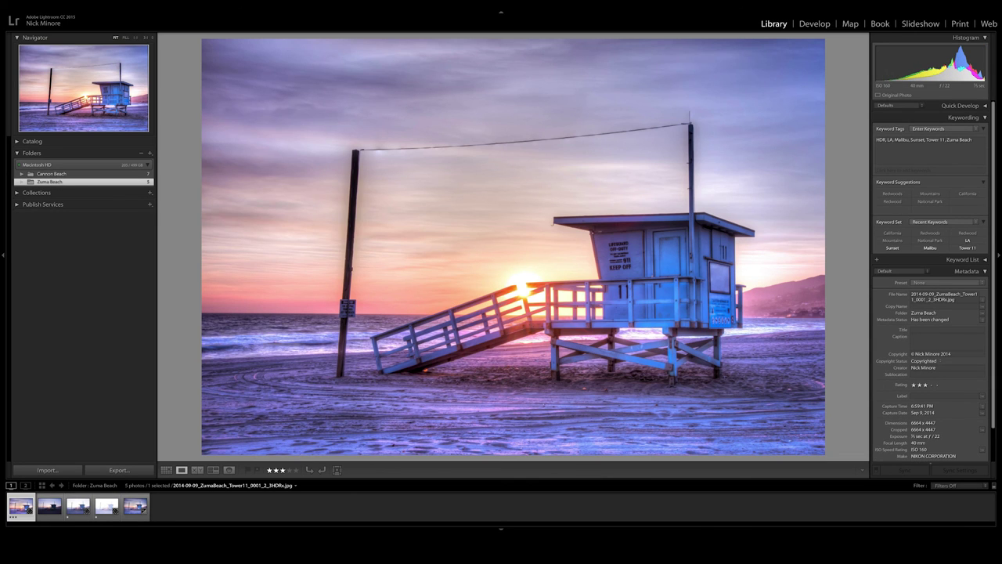